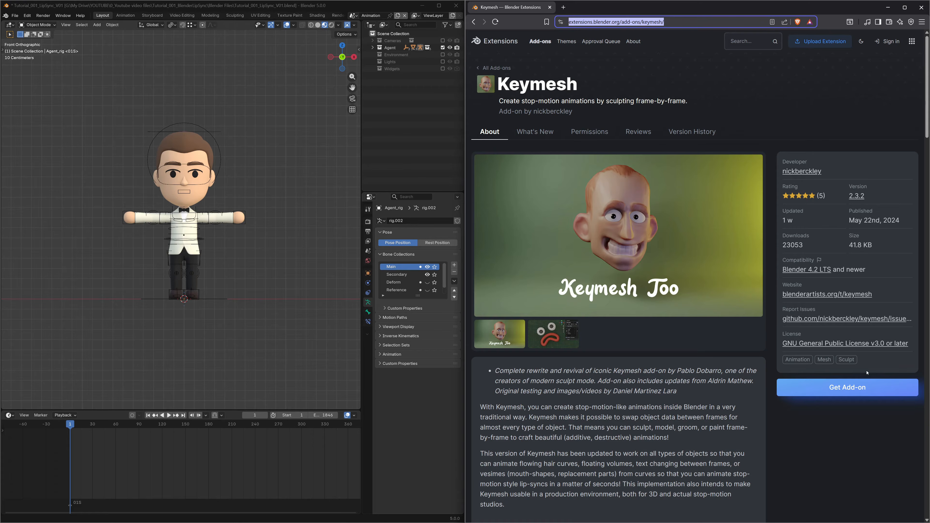
Get the Keymesh add-on from its extensions page and drop it into Blender for installation.
left_click(848, 392)
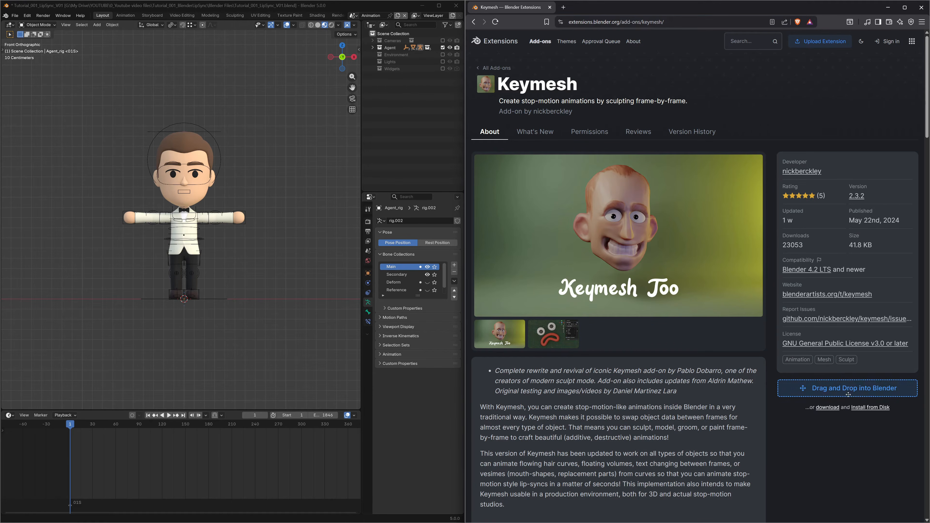
left_click_drag(848, 395, 232, 275)
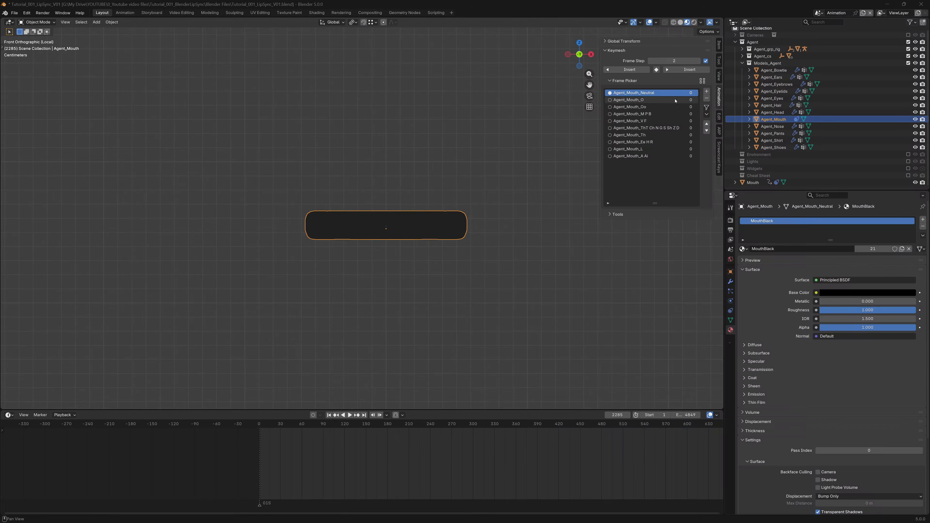
Examine the finished Agent_Mouth shapes one by one in the Keymesh frame list, from O through A Ai.
left_click(630, 100)
left_click(655, 107)
left_click(654, 114)
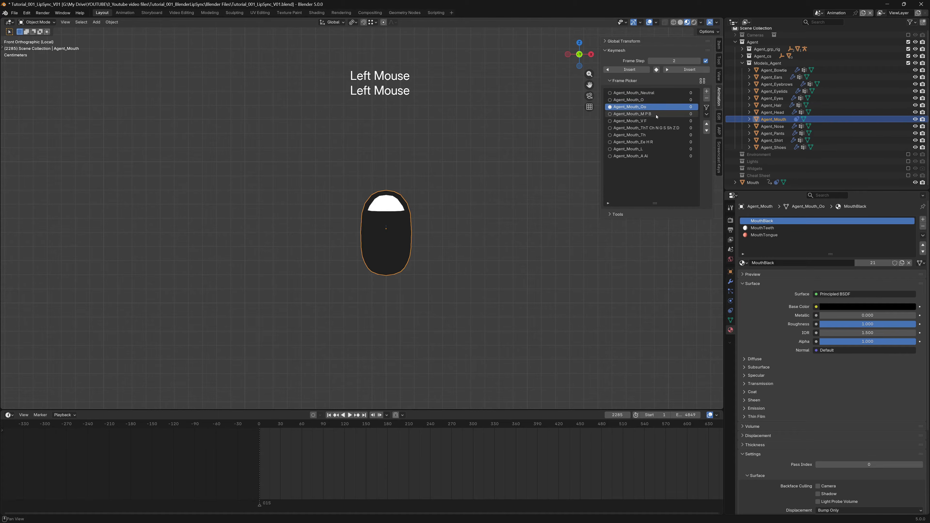
left_click(653, 120)
left_click(654, 127)
left_click(653, 134)
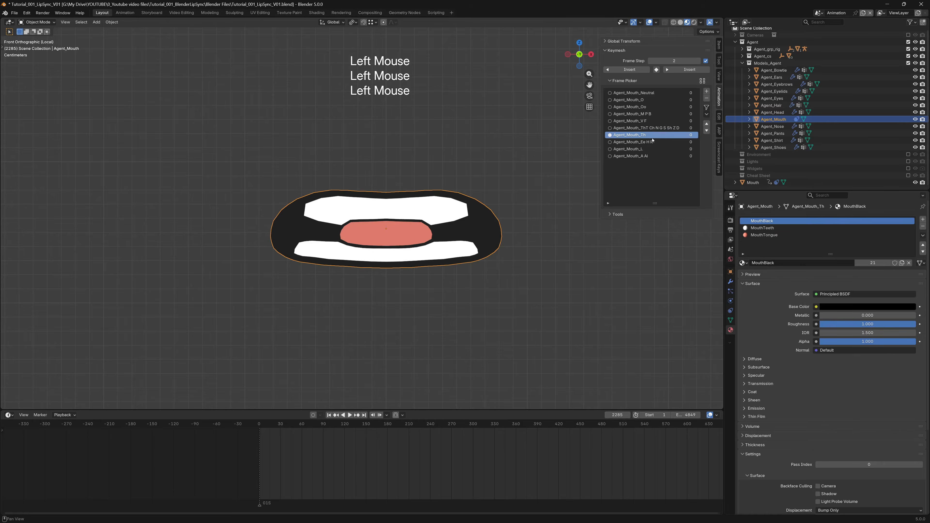
left_click(652, 141)
left_click(652, 149)
left_click(651, 155)
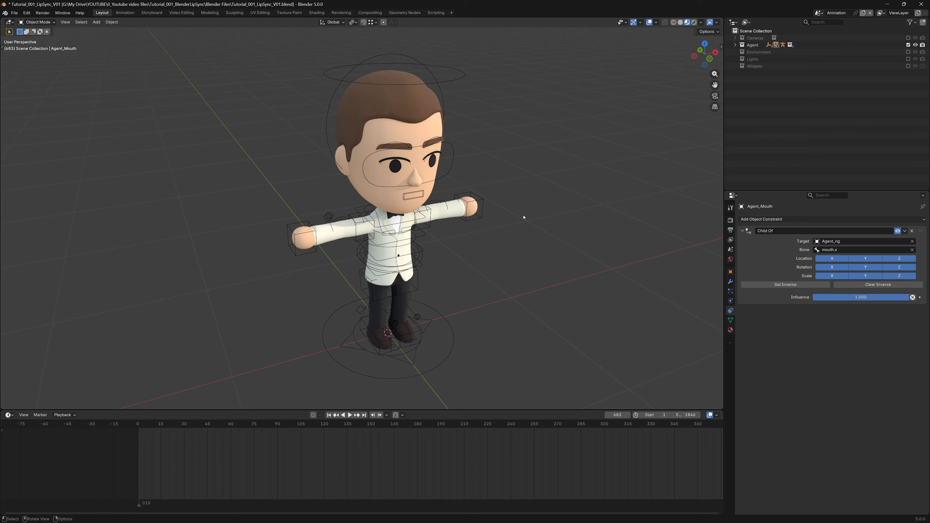
Show the Keymesh settings beside the 3D viewport.
key("n")
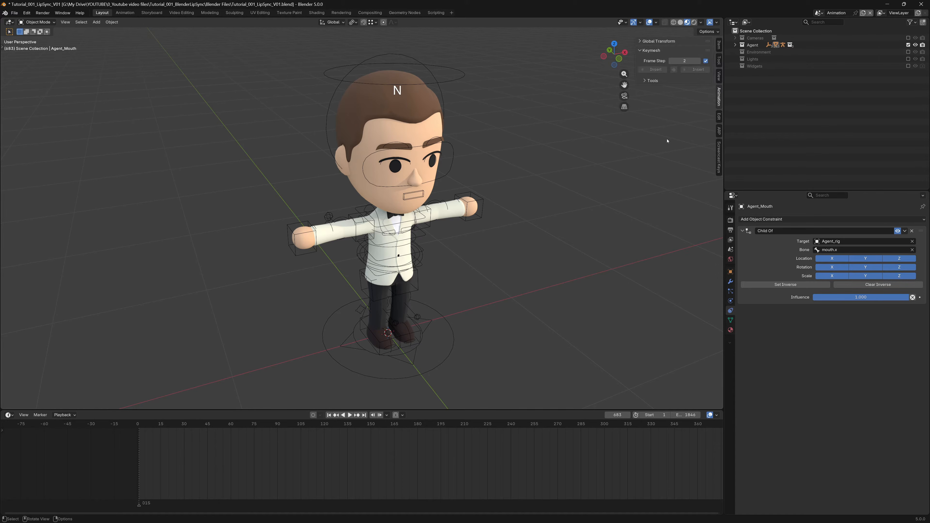
left_click(720, 98)
left_click(720, 98)
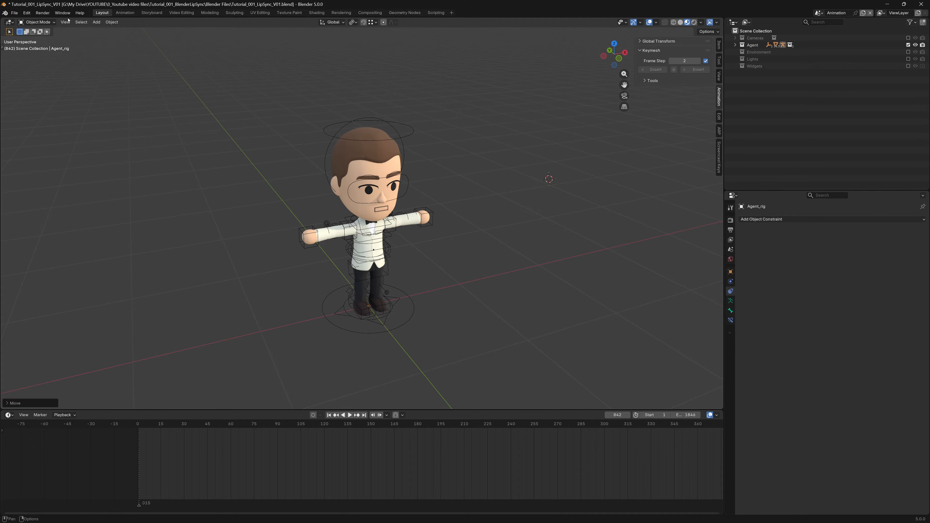
Make sure Object Mode is active and snap the 3D cursor to the world origin.
left_click(45, 22)
left_click(43, 31)
key("shift+s")
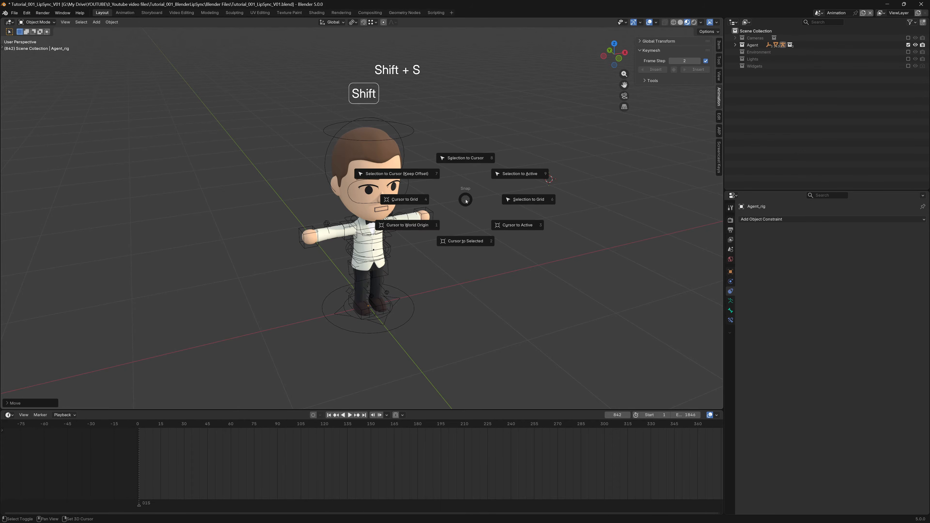
left_click(429, 228)
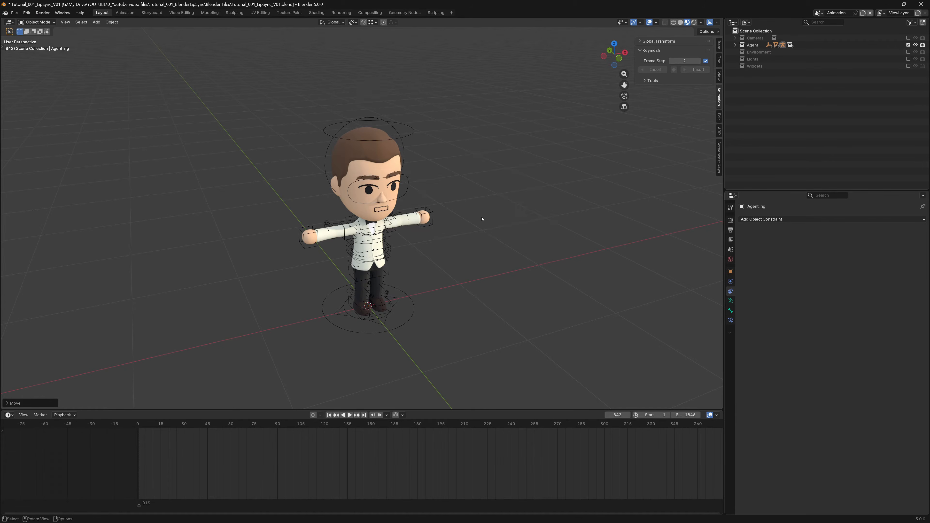
Add a mesh plane at the 3D cursor and rename it Mouth.
key("shift+a")
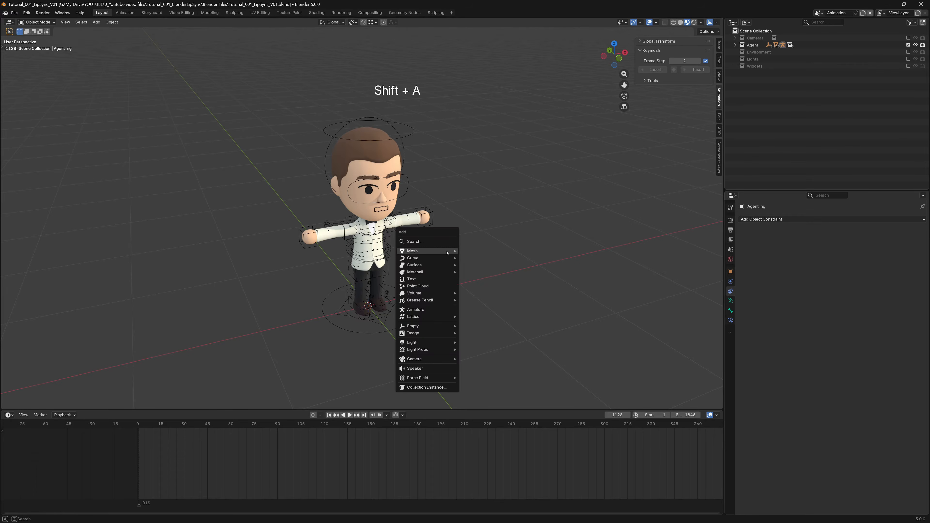
mouse_move(446, 252)
left_click(478, 252)
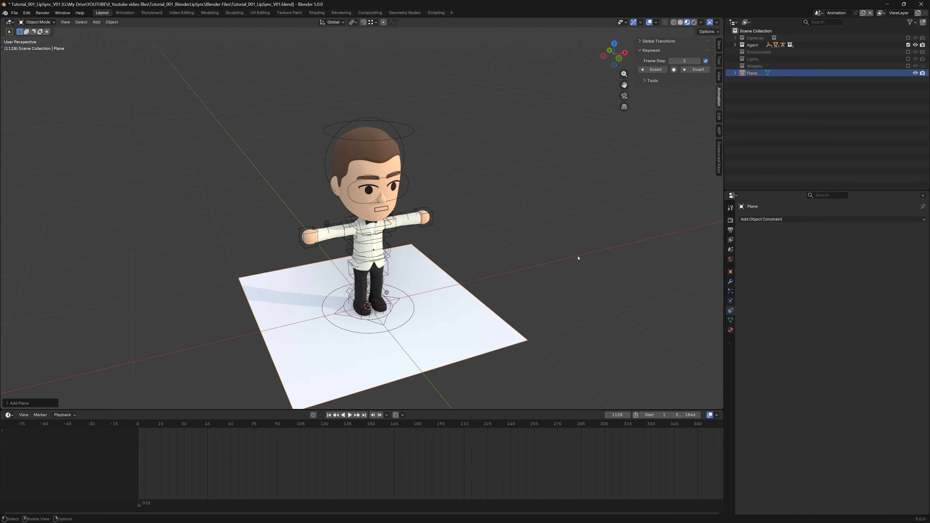
key("F2")
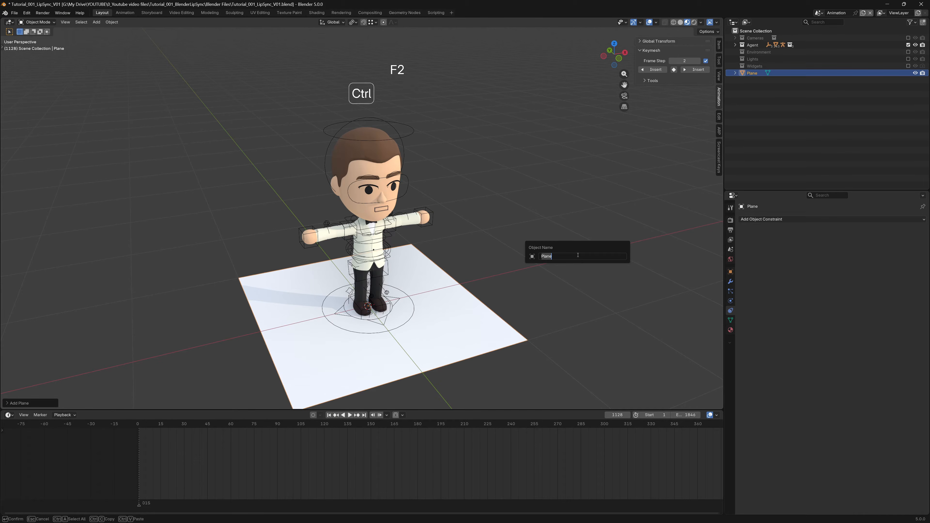
type("Mouth")
key("Return")
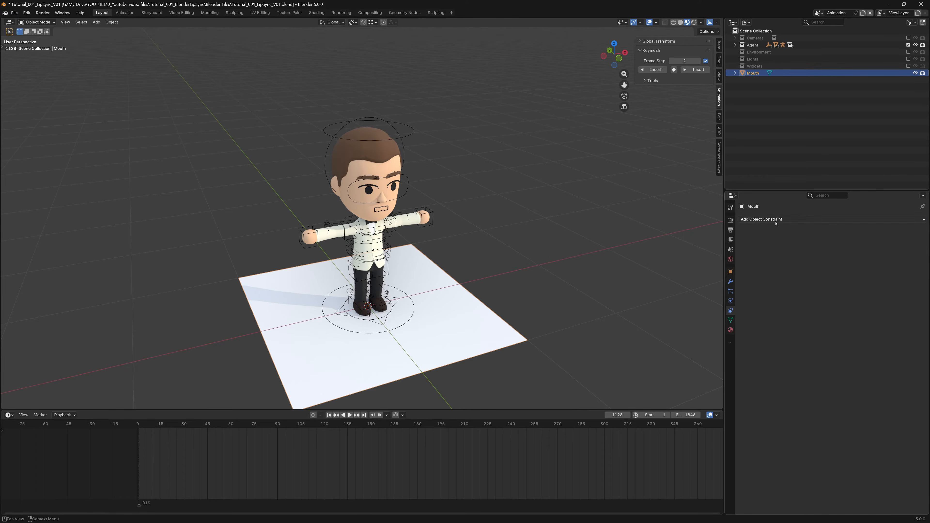
Add a Child Of constraint to the Mouth plane, targeting Agent_rig and its mouth.x bone.
left_click(780, 219)
left_click(904, 258)
left_click(912, 241)
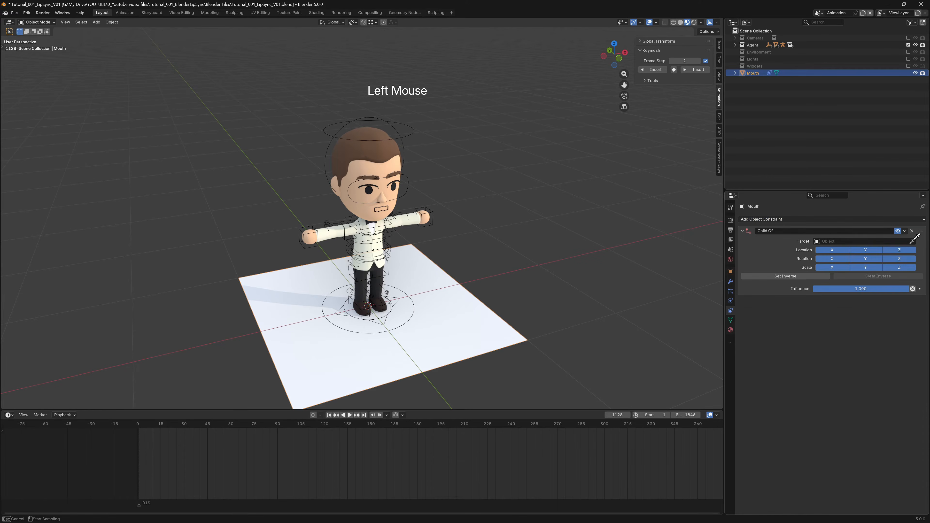
left_click(411, 176)
left_click(864, 250)
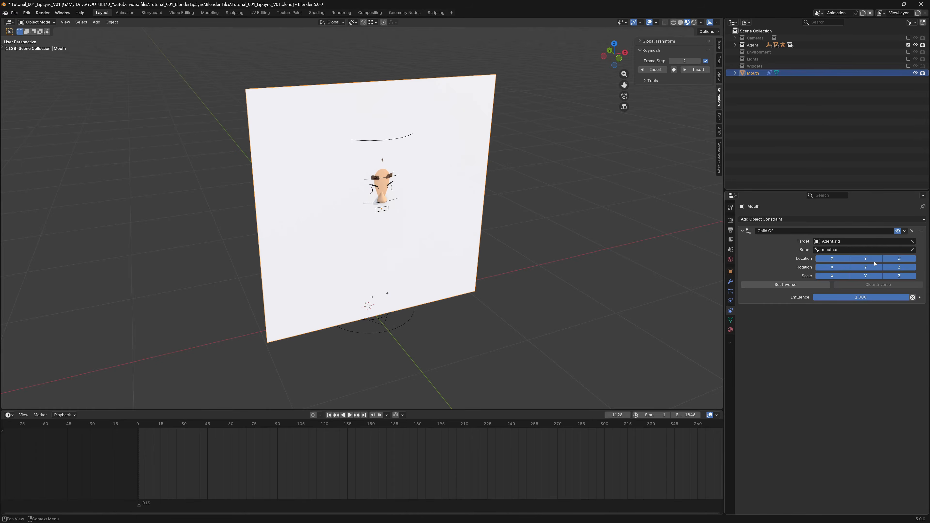
In front view, scale the plane's mesh down and flatten it along Z to fit the rectangular mouth controller.
left_click_drag(615, 55, 620, 64)
left_click(620, 63)
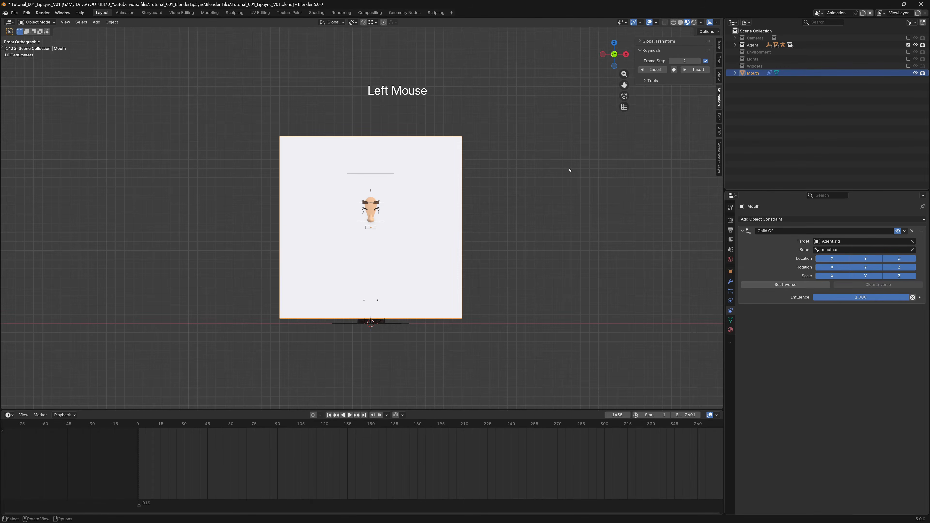
key("Tab")
key("a")
key("s")
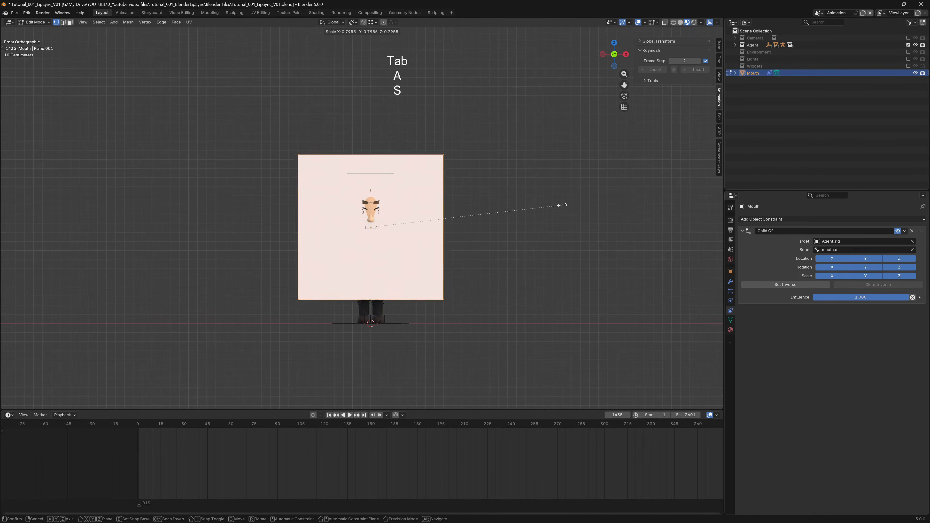
key("z")
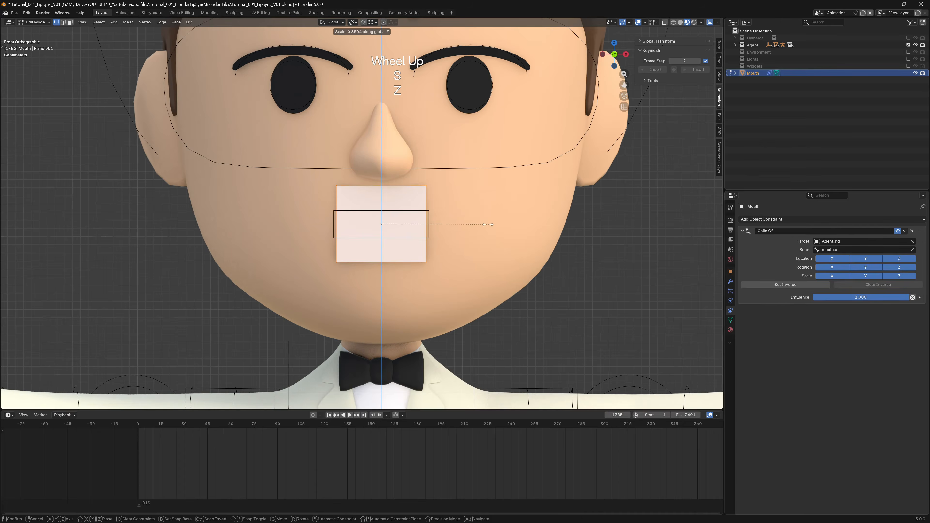
left_click(415, 225)
Extrude the mouth's left-hand edge outward and shrink the extruded edges along Z to round off that end.
key("2")
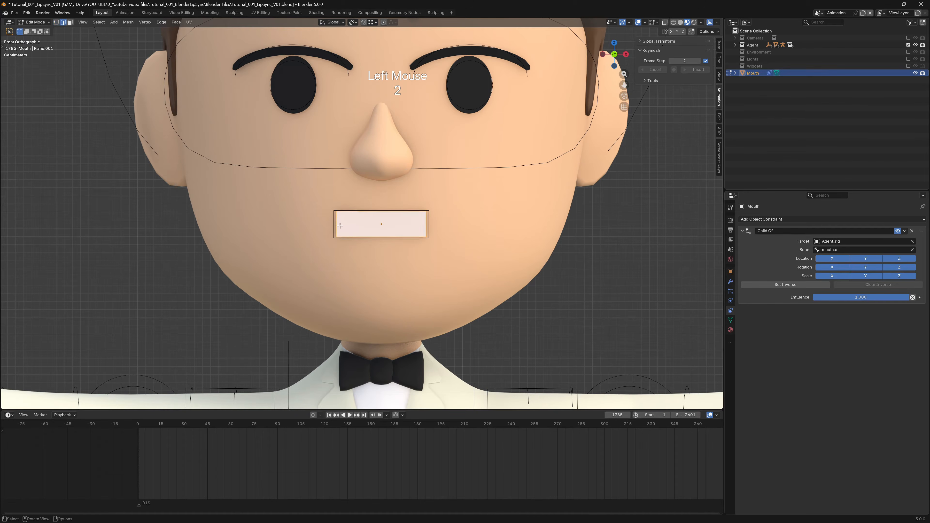
left_click(339, 225)
key("e")
left_click(393, 223)
key("s")
key("z")
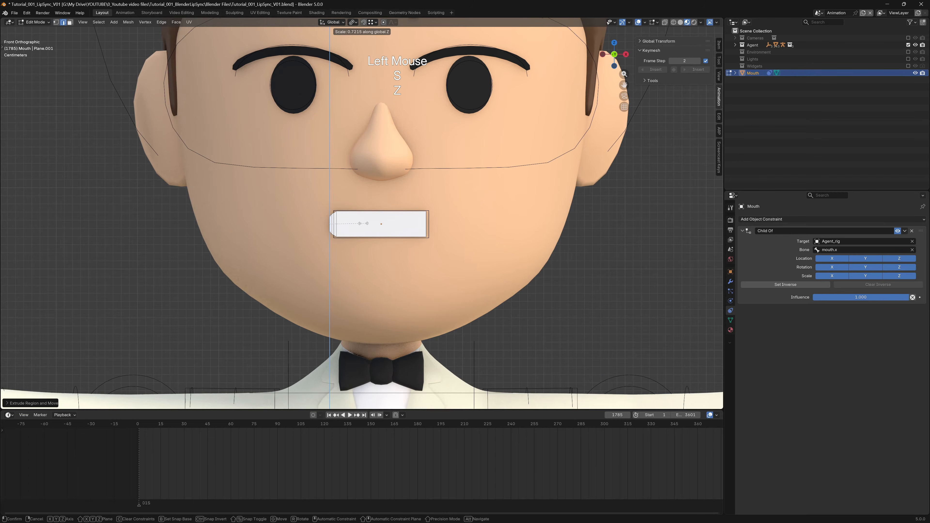
left_click(357, 224)
Symmetrize the whole mouth mesh so the rounded end is mirrored to the other side.
key("a")
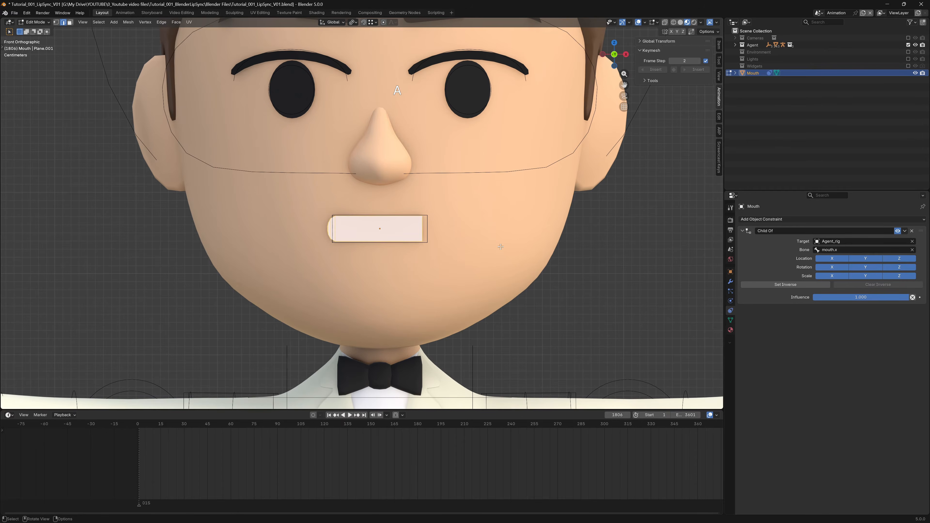
key("F3")
type("symmet")
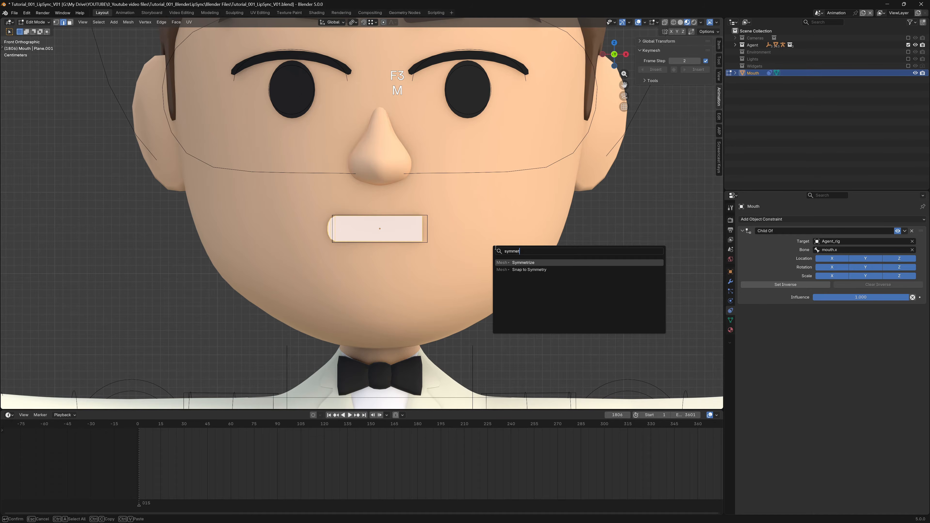
key("Return")
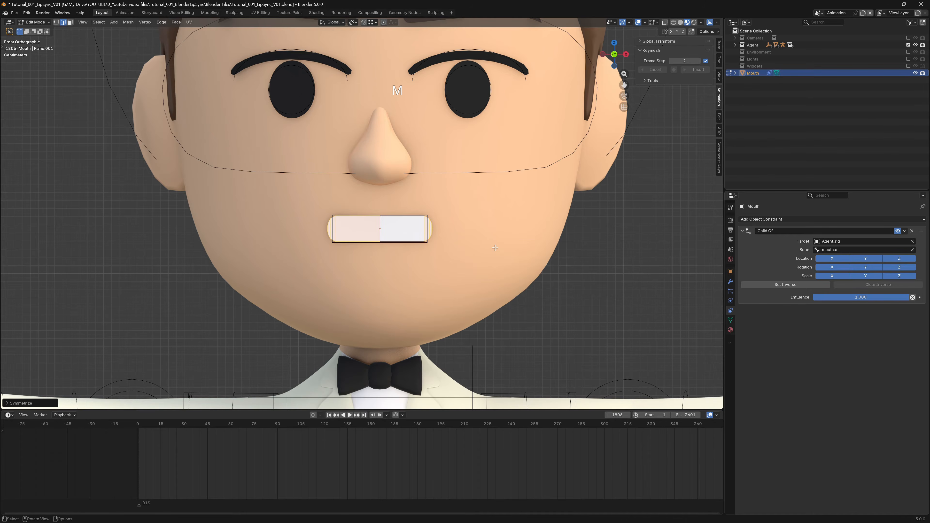
Give the mouth a new material named Mouth with a black base color and roughness 1.000.
left_click(731, 330)
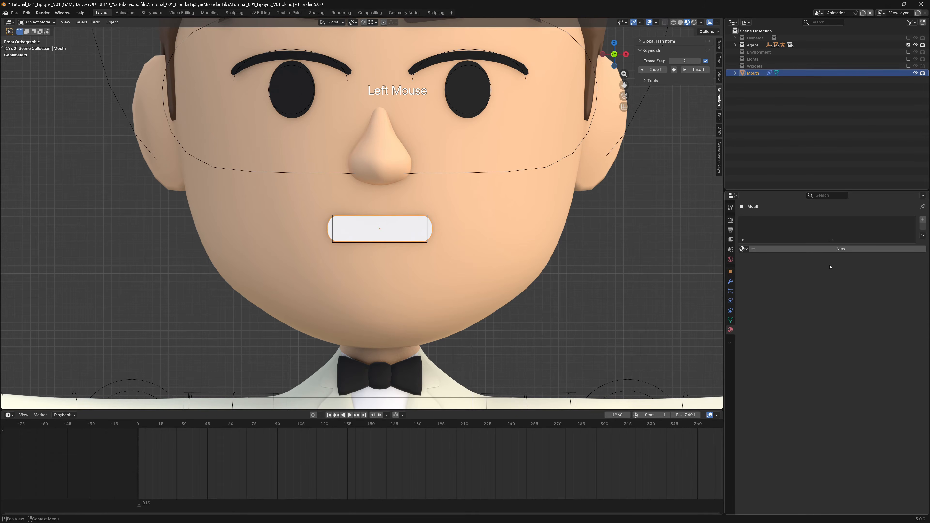
left_click(839, 249)
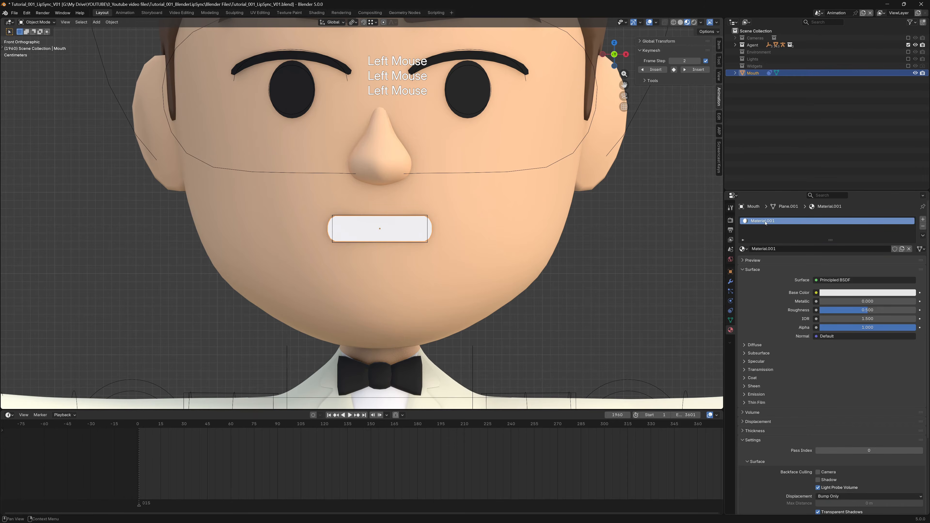
left_click(852, 294)
left_click_drag(909, 191, 909, 230)
left_click_drag(871, 311, 916, 311)
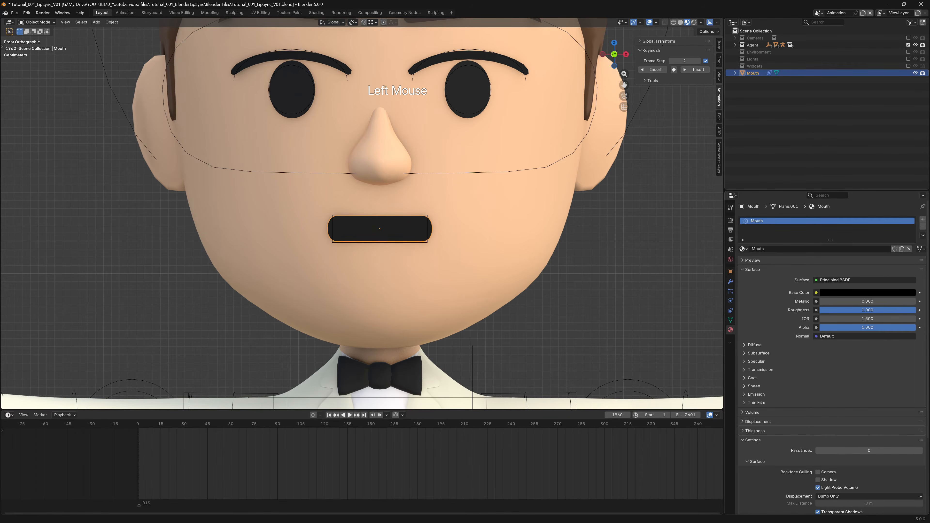
Insert a Keymesh keyframe for the mouth at frame 1 and rename its shape Mouth_Neutral.
key("shift+Left")
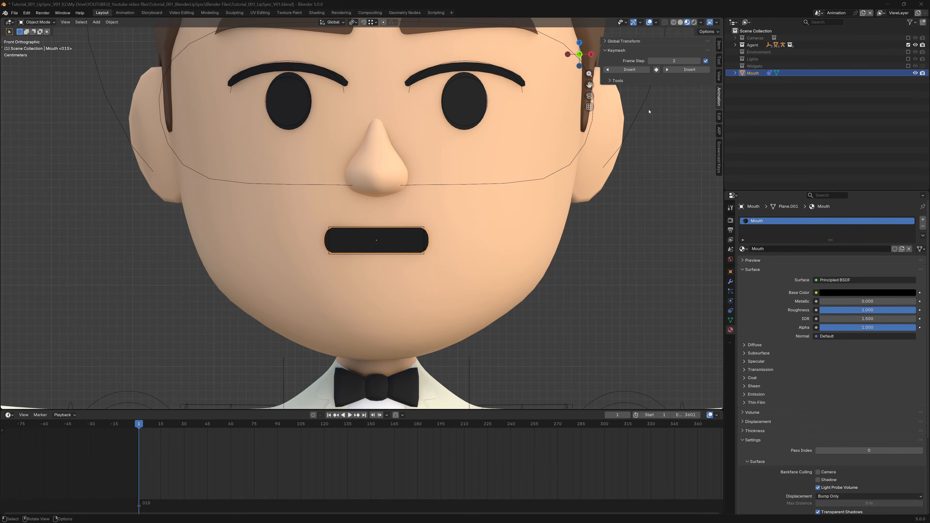
left_click(656, 70)
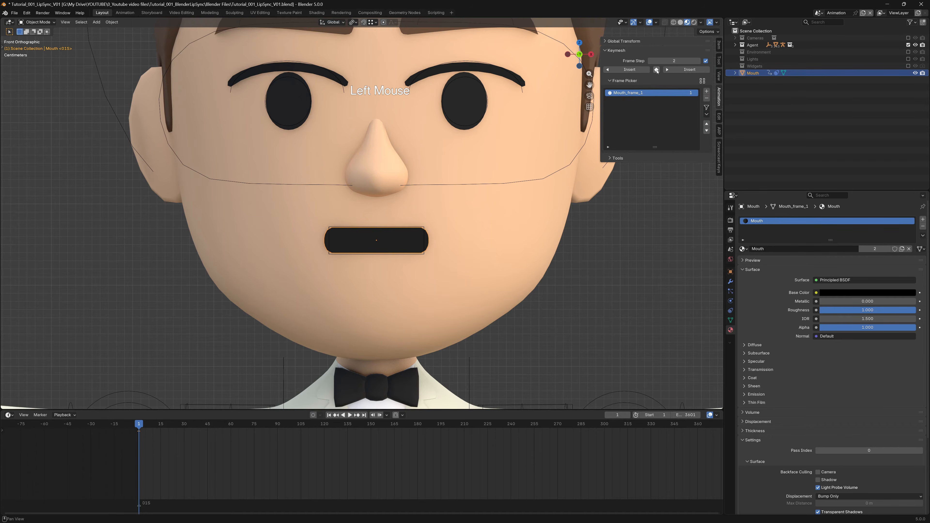
double_click(642, 93)
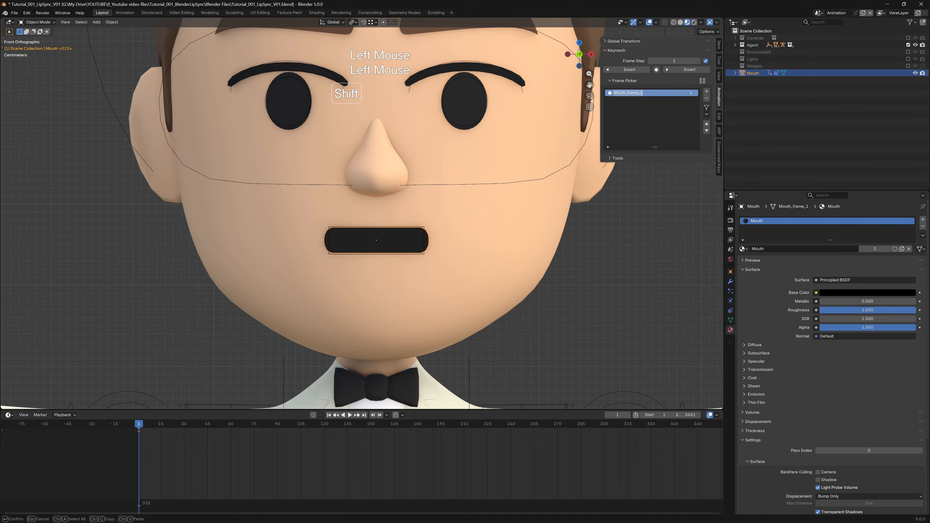
type("Mou")
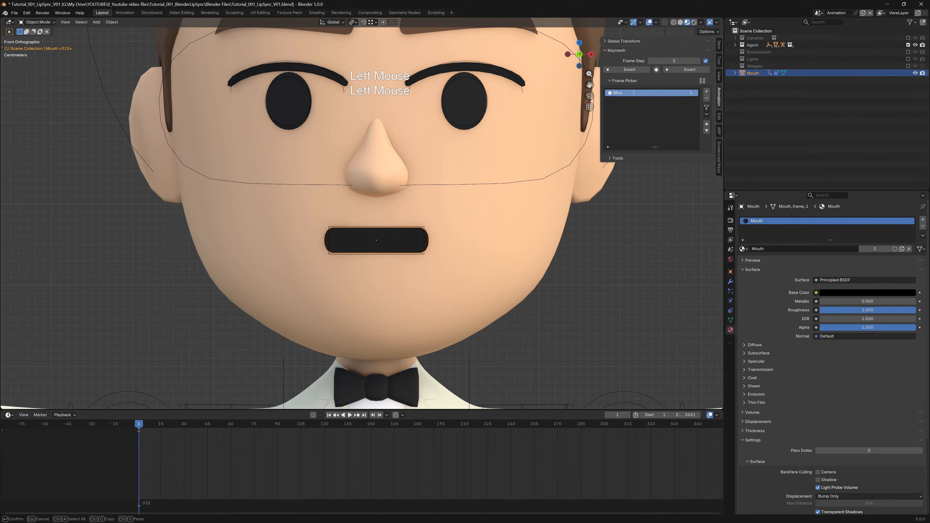
type("th_Neutral")
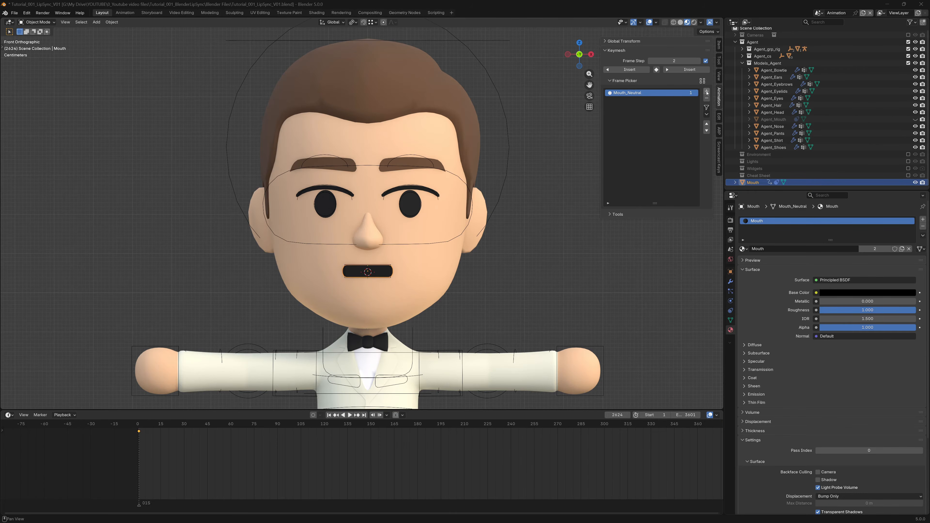
Add a second Keymesh shape, rename it Mouth_O and select it.
left_click(706, 93)
double_click(636, 100)
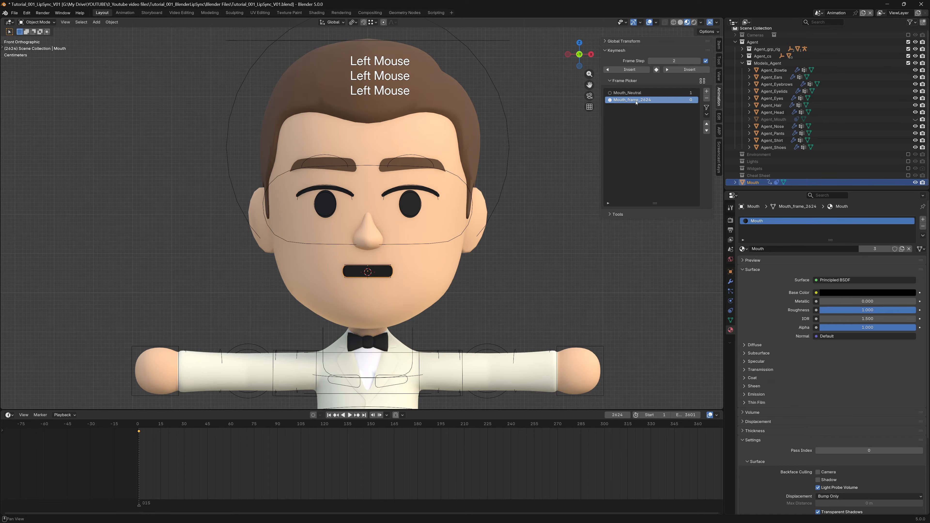
left_click_drag(627, 101, 712, 104)
type("O")
left_click(648, 102)
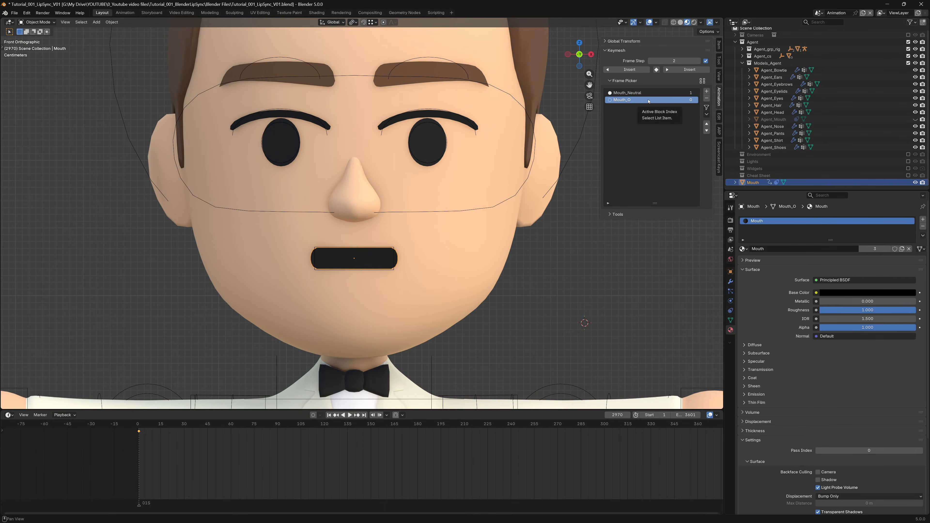
Snap the 3D cursor to the mouth and enter Edit Mode on the Mouth_O shape.
key("shift+s")
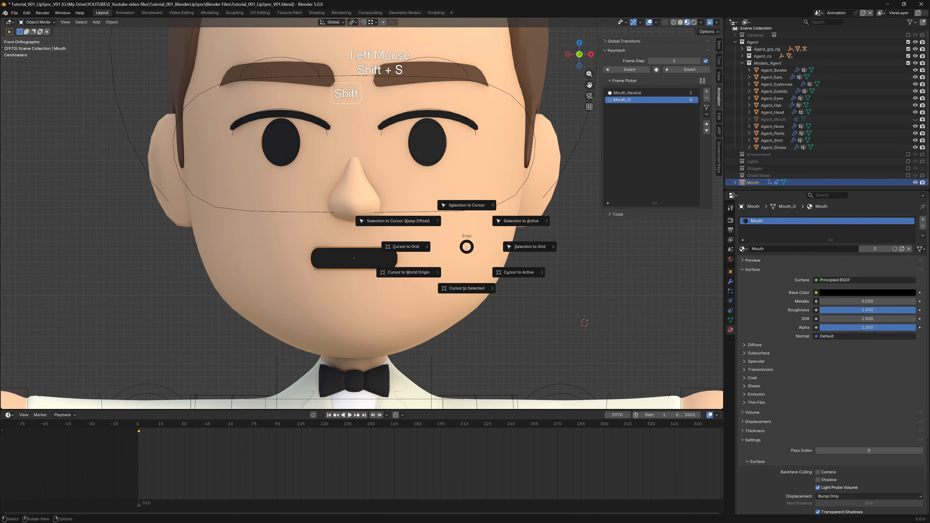
left_click(467, 286)
key("Tab")
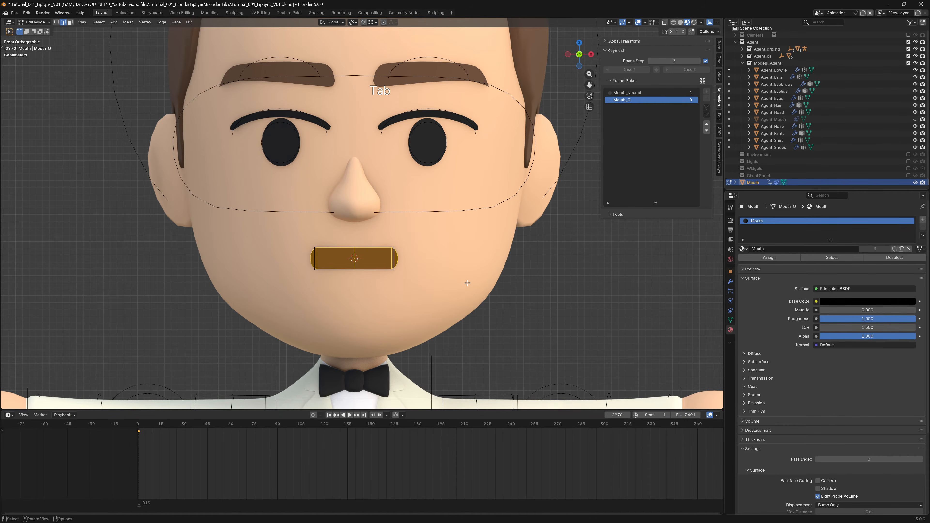
Delete all vertices of the Mouth_O shape and add a mesh circle at the 3D cursor.
key("Delete")
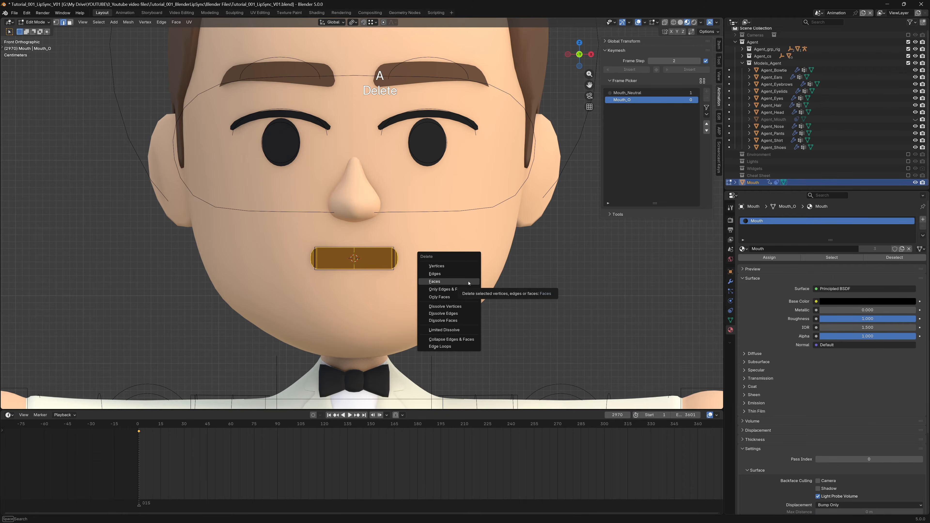
left_click(458, 267)
key("shift+a")
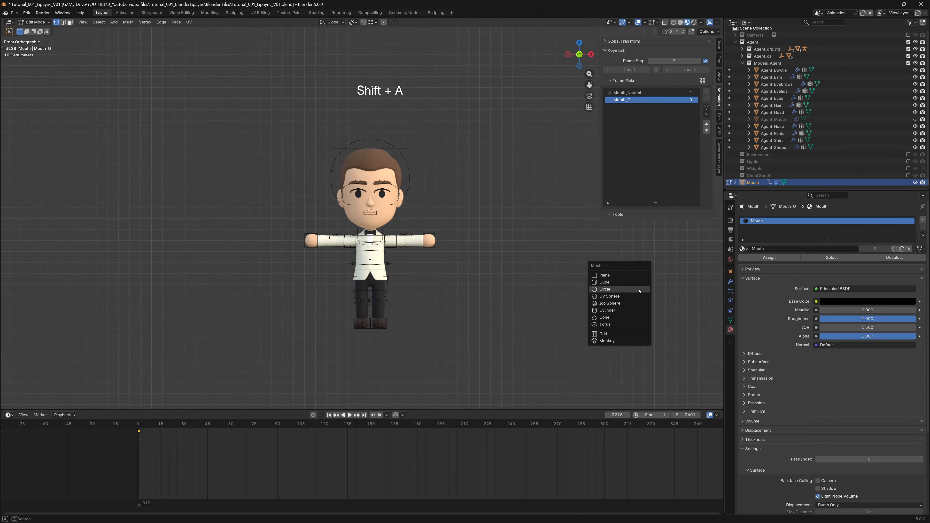
left_click(639, 288)
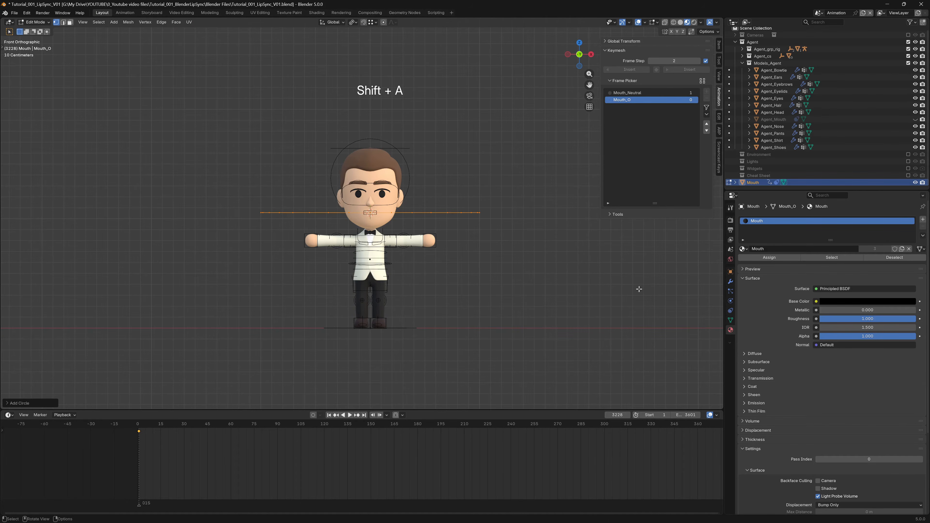
Rotate the circle 90 degrees about X and scale it down to the size of a small round mouth.
key("r")
key("x")
key("KP_9")
key("KP_0")
key("Return")
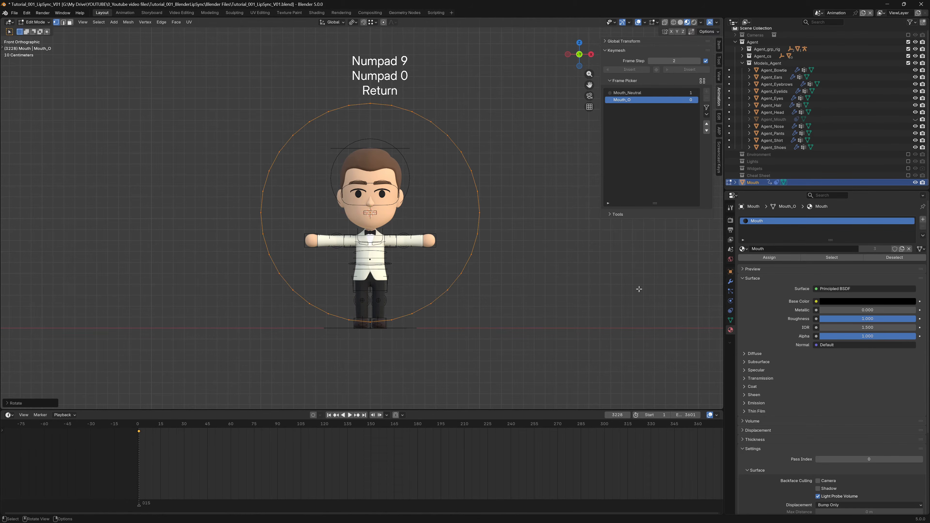
key("s")
left_click(381, 216)
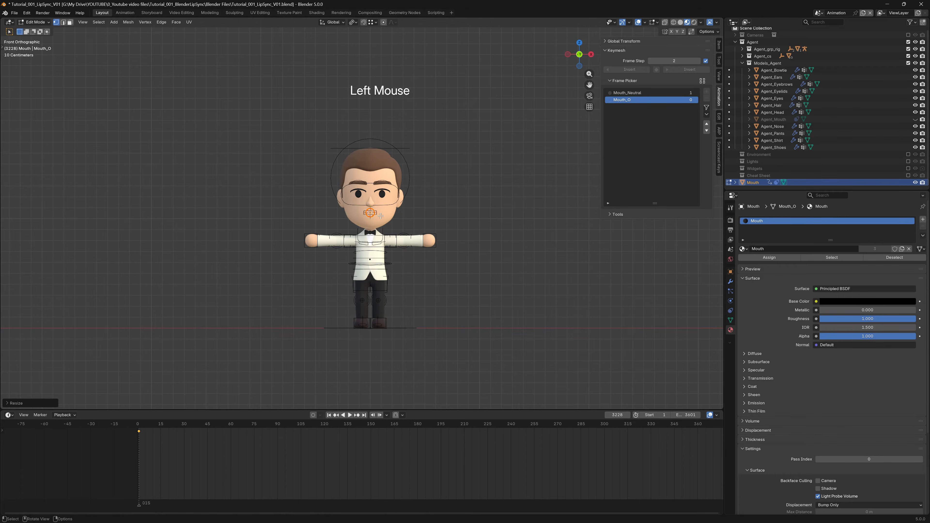
Extrude the circle's outline, fill it to its centre, and merge all its overlapping vertices by distance.
key("e")
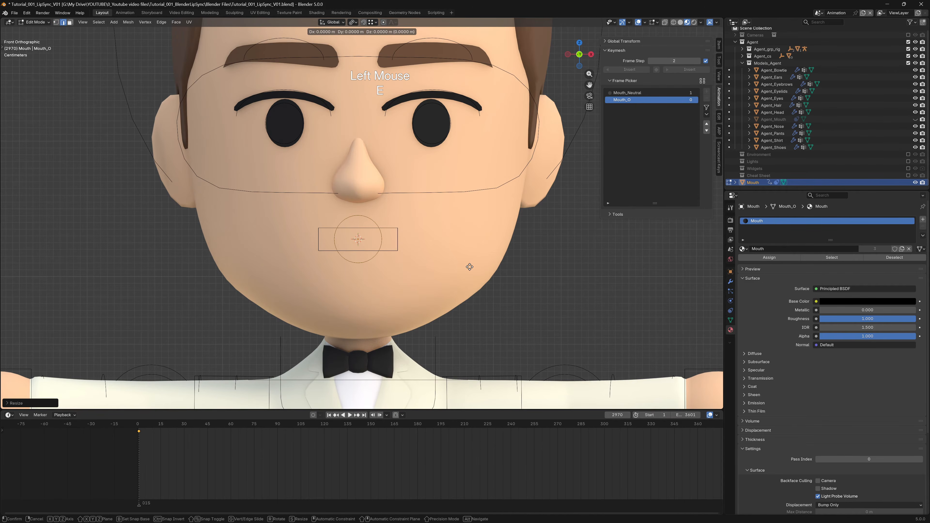
right_click(470, 266)
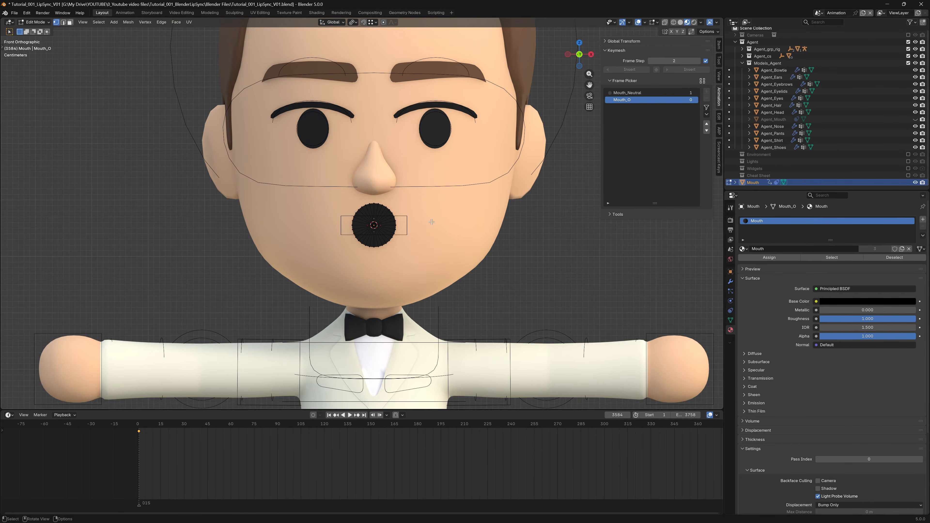
key("a")
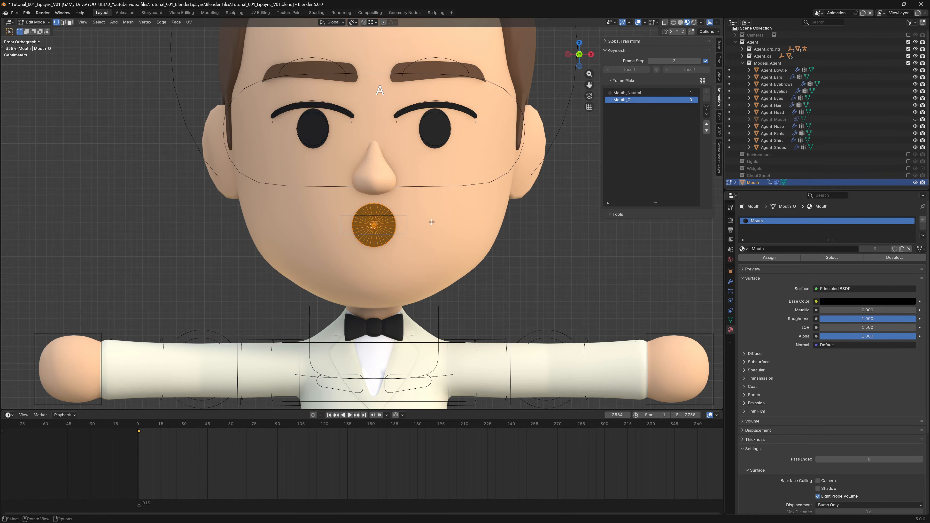
key("m")
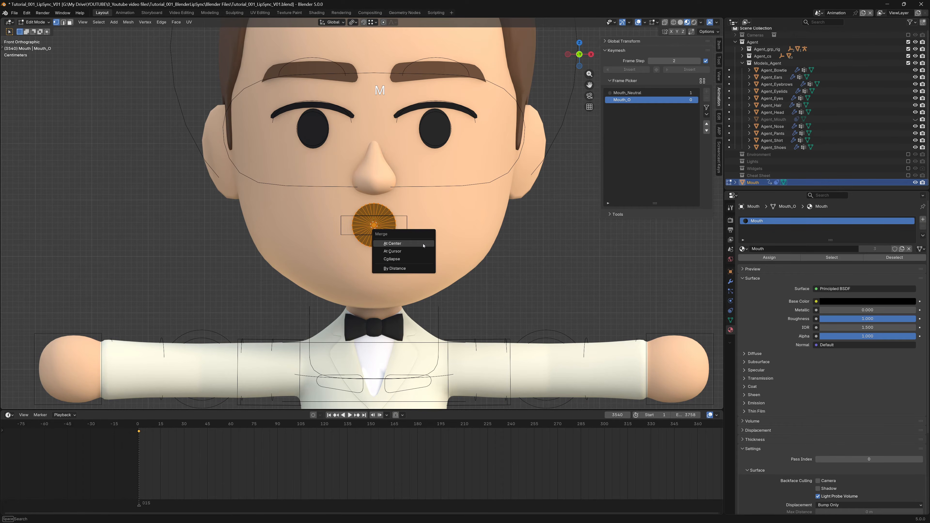
left_click(413, 271)
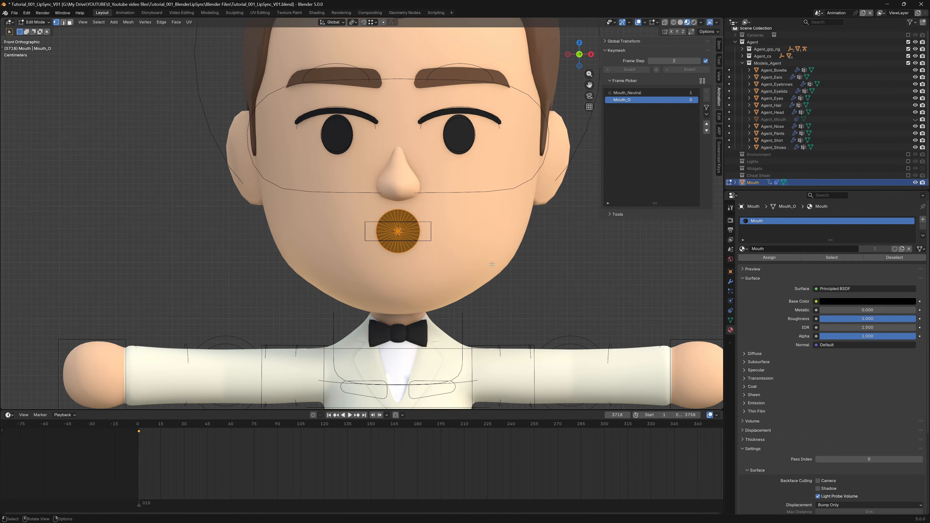
Move the filled circle slightly down along Z on the face and return to Object Mode.
key("g")
key("z")
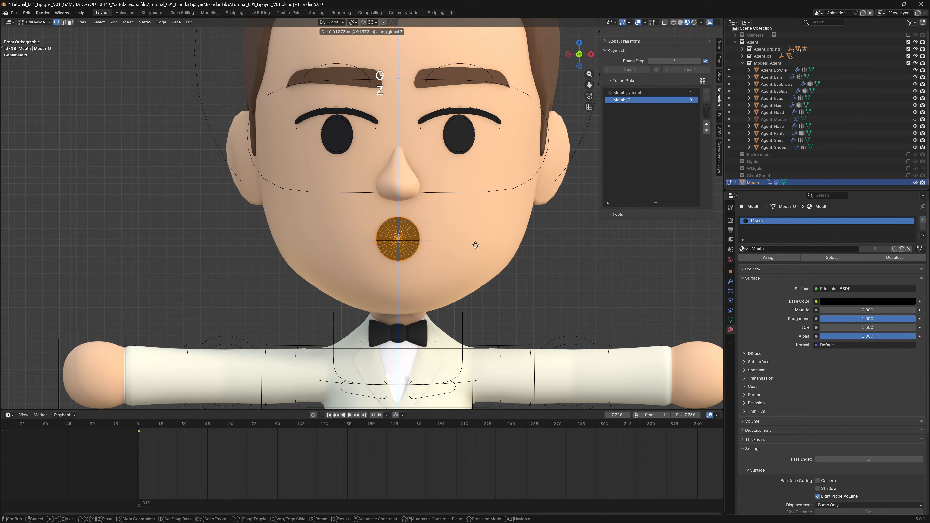
left_click(476, 249)
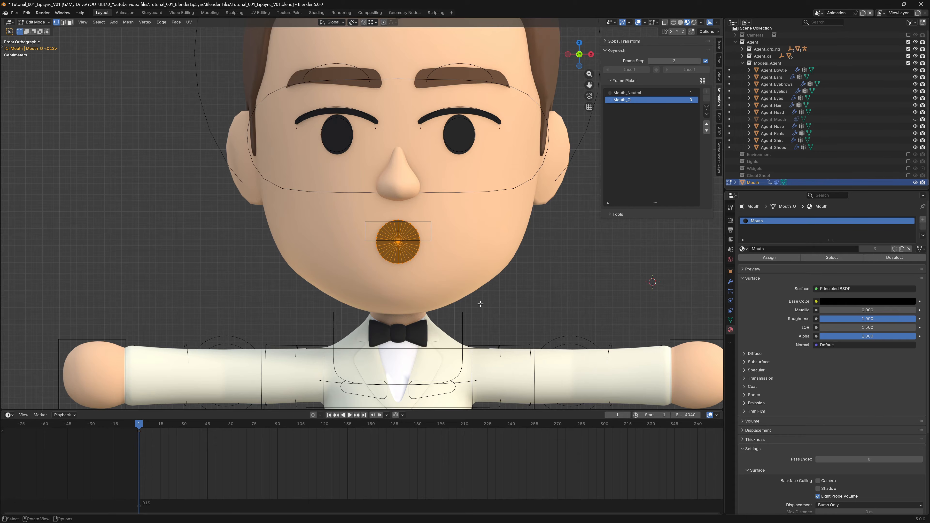
key("Tab")
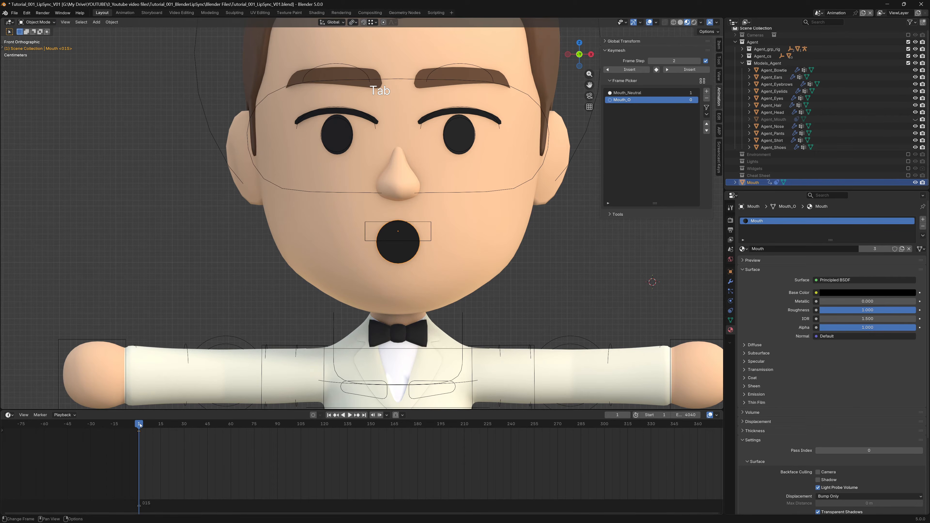
Keyframe Mouth_O at frames 13 and 34 and Mouth_Neutral at frames 24 and about 46, and play the animation.
left_click_drag(153, 425, 158, 426)
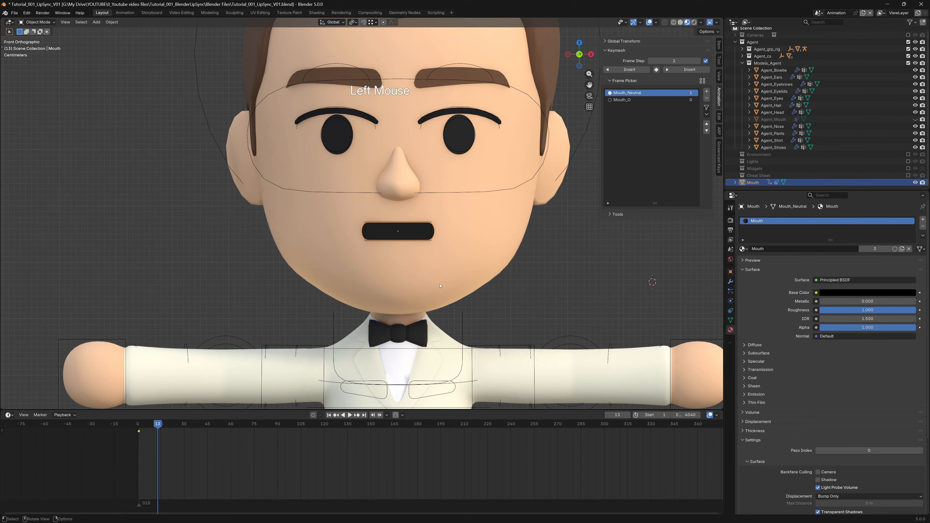
left_click(611, 102)
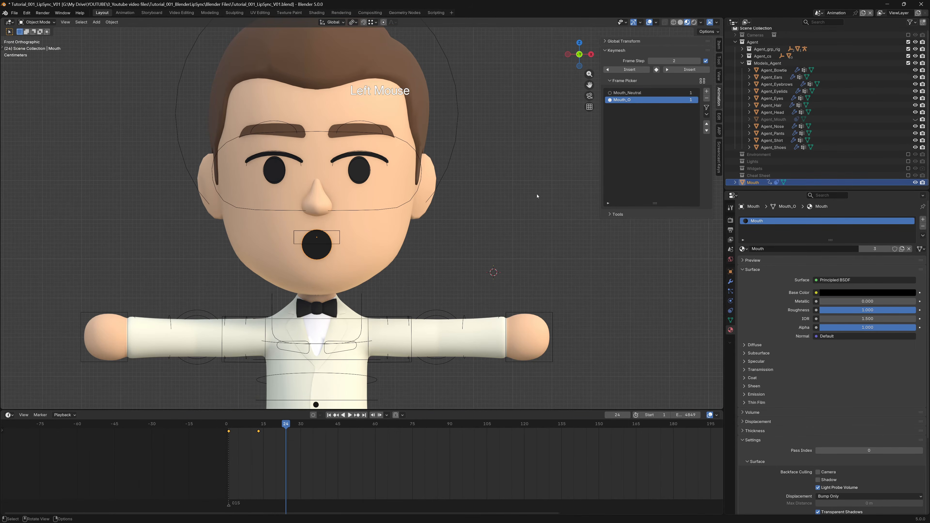
left_click(608, 93)
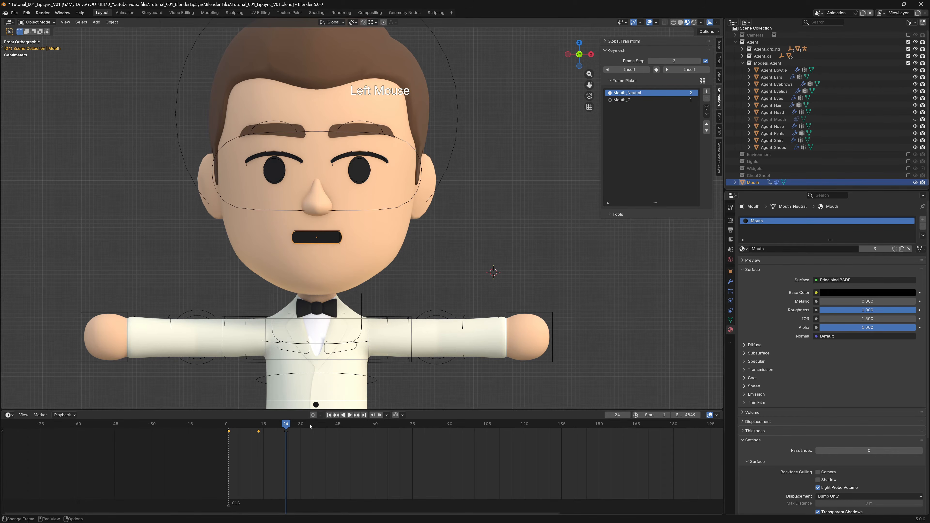
left_click(630, 100)
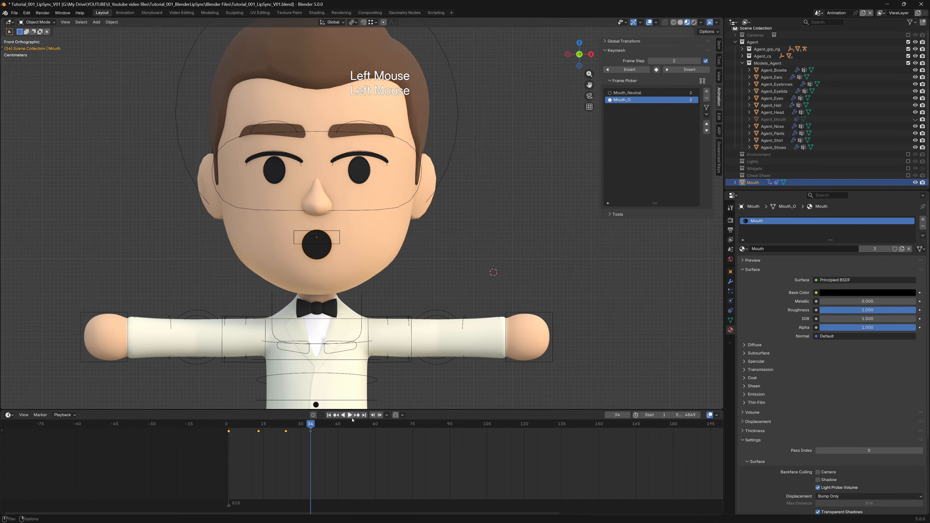
left_click(643, 93)
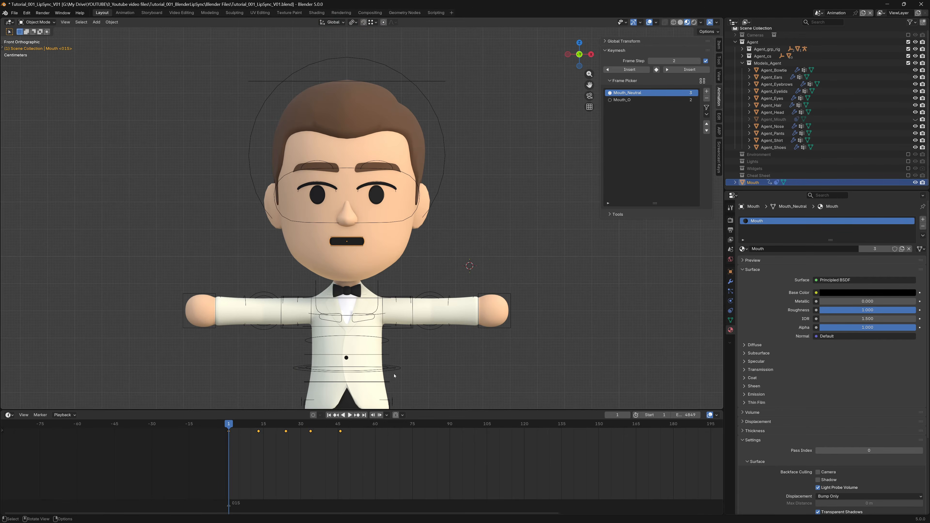
left_click(350, 416)
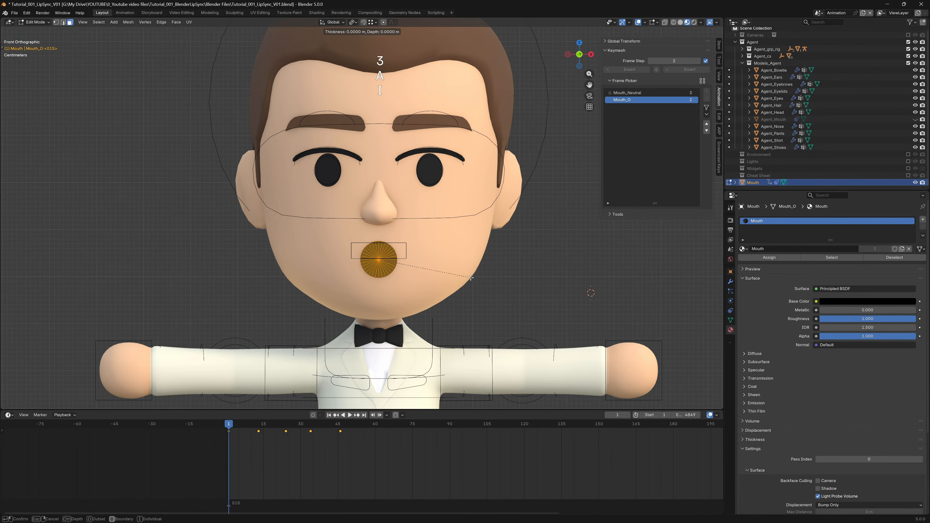
Inset the Mouth_O faces and knife a straight horizontal cut across the upper part of the inner circle.
scroll(383, 288, "up", 2)
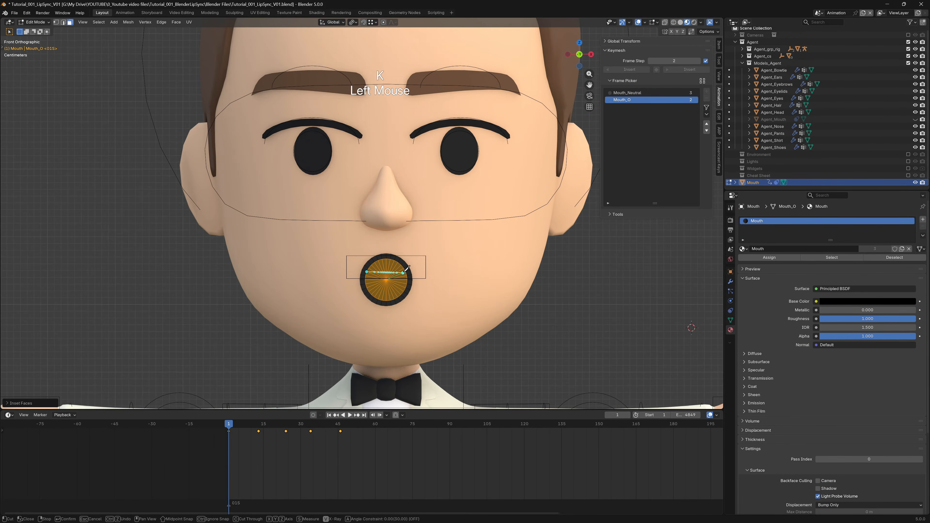
left_click(382, 288)
left_click(391, 288)
left_click(403, 292)
key("Return")
Keep only the inner faces above the cut selected and add a second material slot with a new material for the teeth.
mouse_move(381, 323)
middle_mouse_down()
mouse_move(426, 316)
mouse_move(413, 341)
middle_mouse_up()
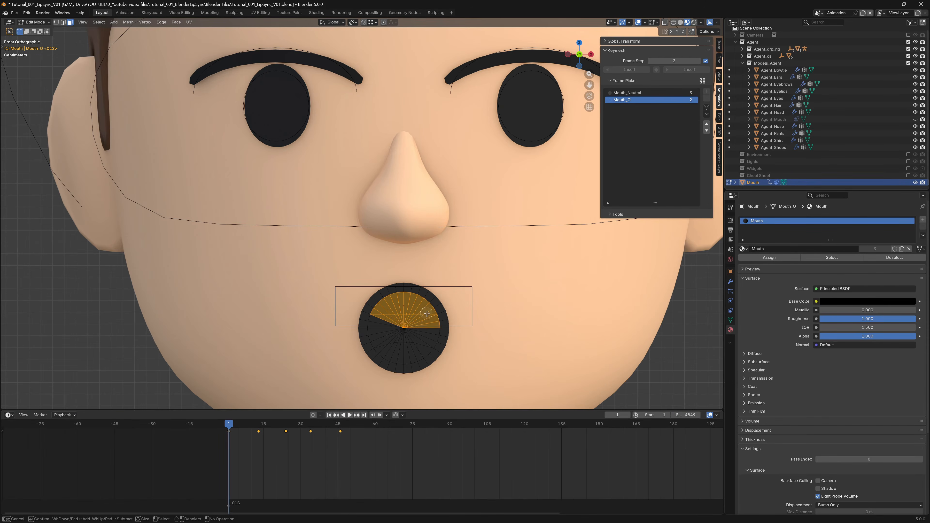
right_click(413, 351)
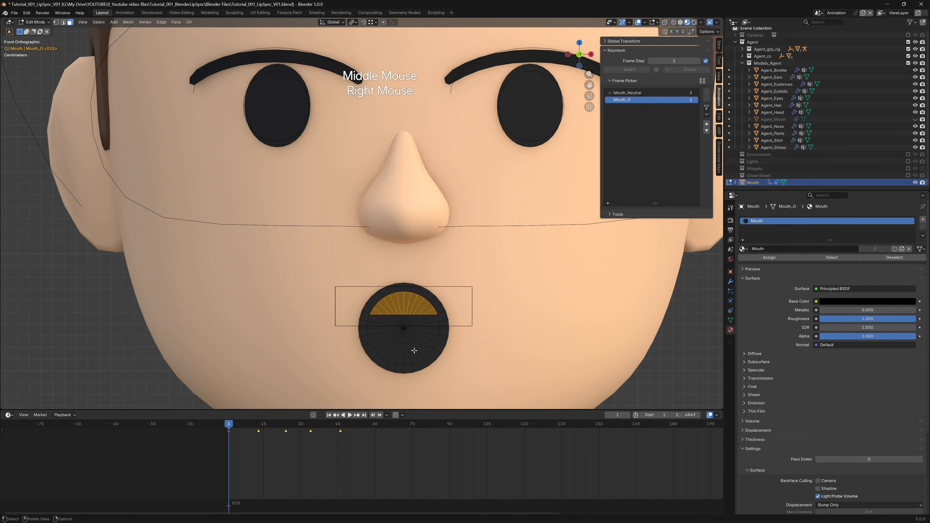
left_click(923, 219)
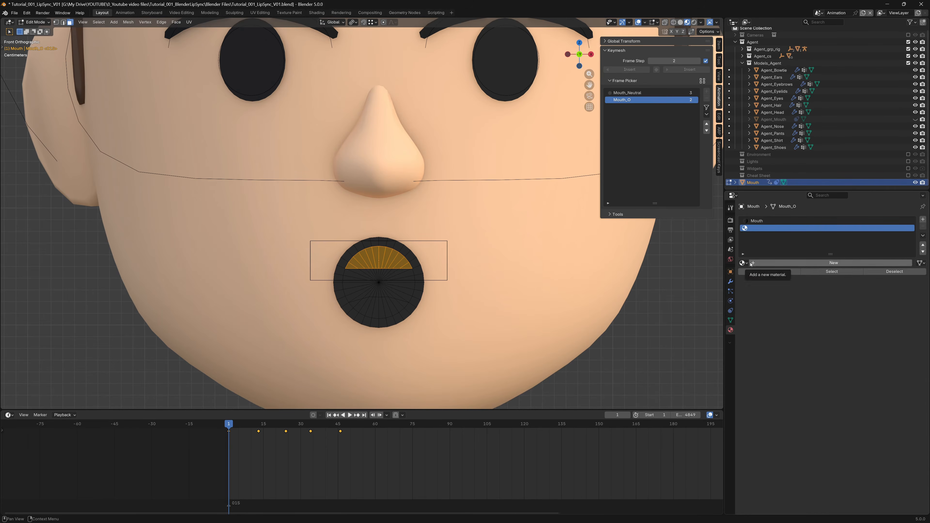
left_click(750, 263)
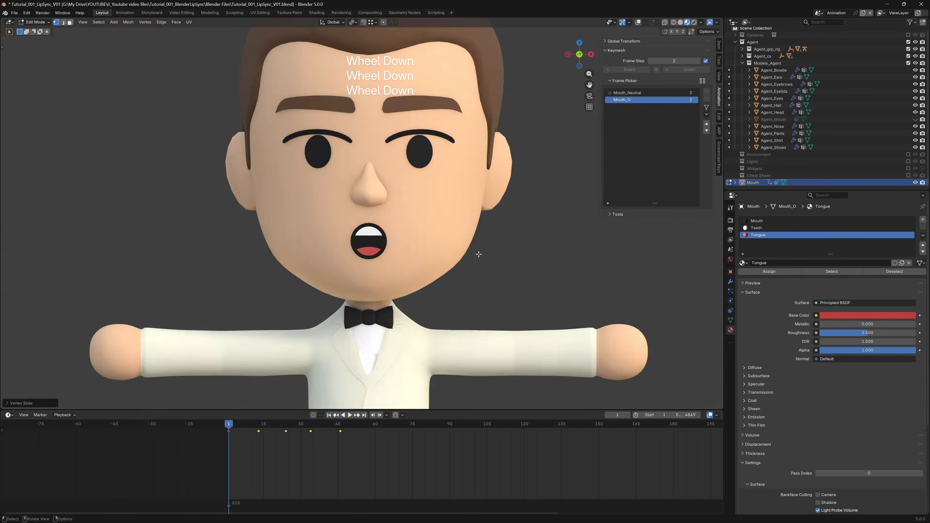
middle_click_drag(367, 220, 366, 245, "shift")
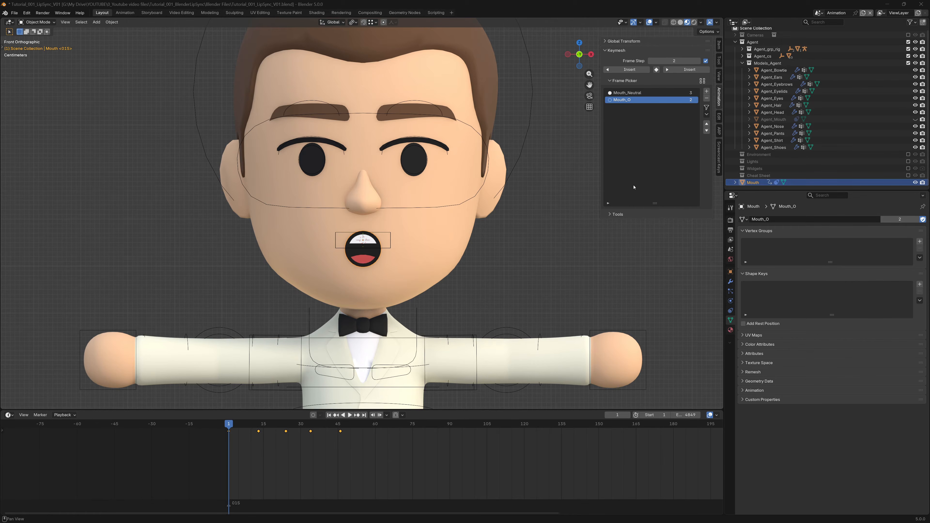
Switch to Mouth_Neutral, add a Basis and a second shape key, and rename the second one Smile.
left_click(645, 93)
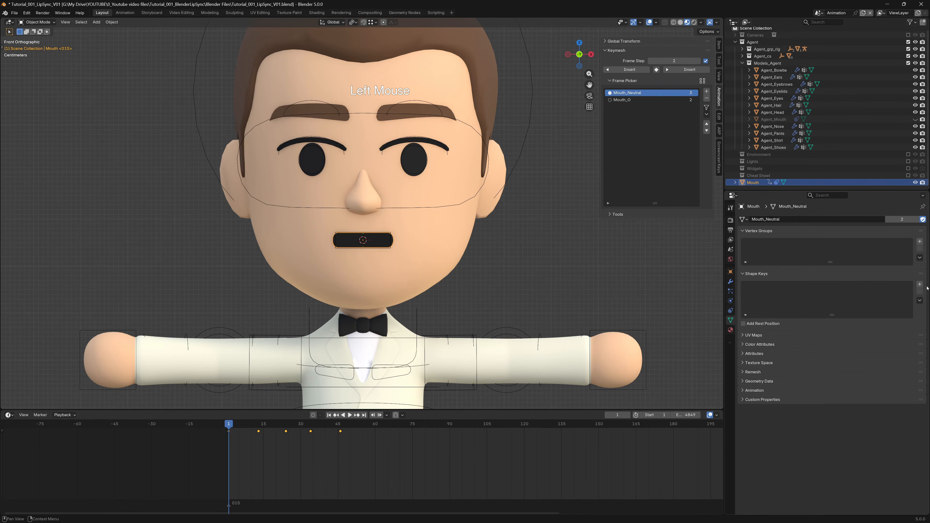
left_click(920, 284)
left_click(920, 284)
double_click(759, 294)
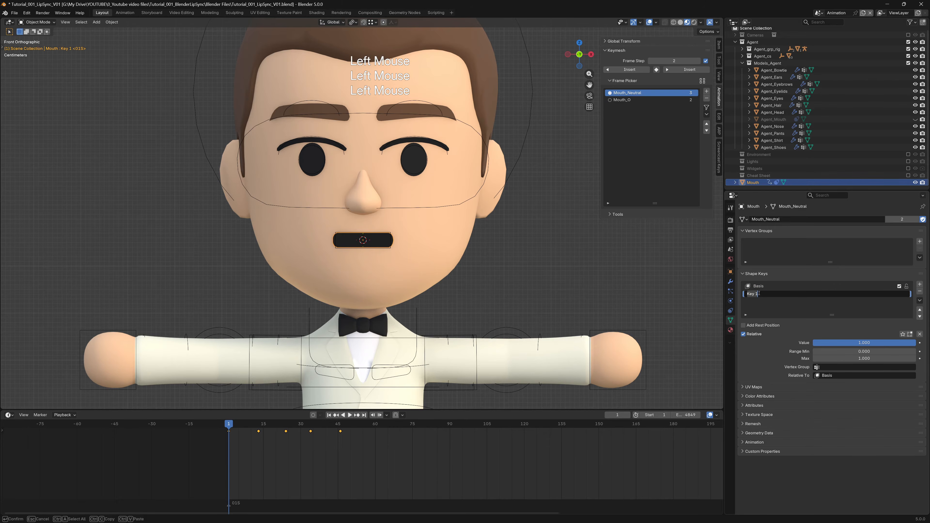
type("smile")
key("Return")
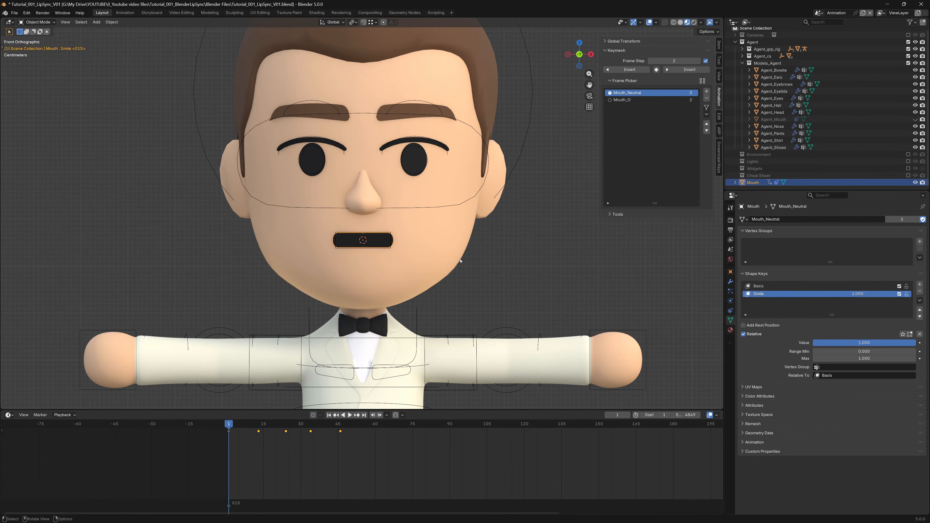
Enter Edit Mode on the Smile shape key and add evenly spaced vertical loop cuts across the neutral mouth.
key("Tab")
scroll(375, 264, "up", 2)
key("ctrl+x")
key("ctrl+r")
scroll(375, 265, "up", 8)
left_click(375, 265)
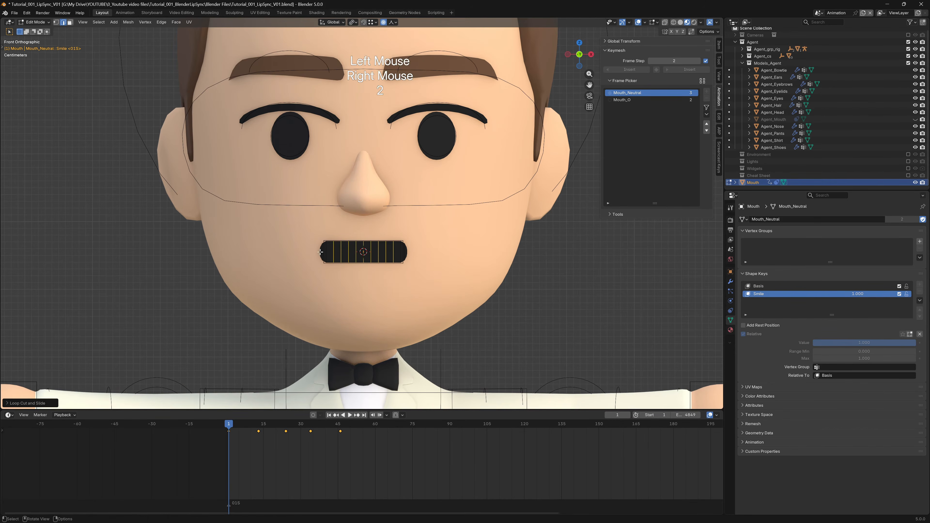
Bend both mouth corners upward into a smile with proportional editing, leave Edit Mode, and adjust the Smile key's value.
scroll(363, 262, "up", 2)
left_click(302, 268)
key("period")
left_click(379, 268)
key("r")
left_click(461, 208)
scroll(461, 208, "down", 2)
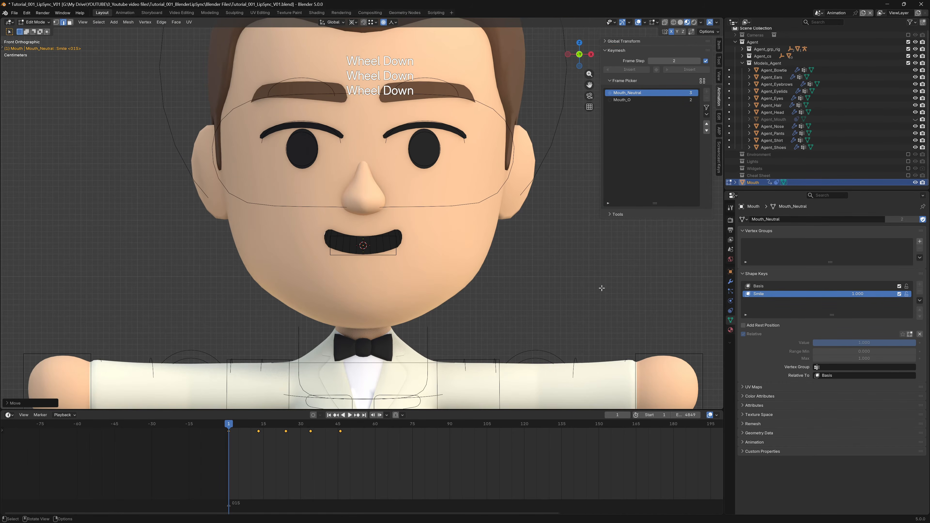
key("Tab")
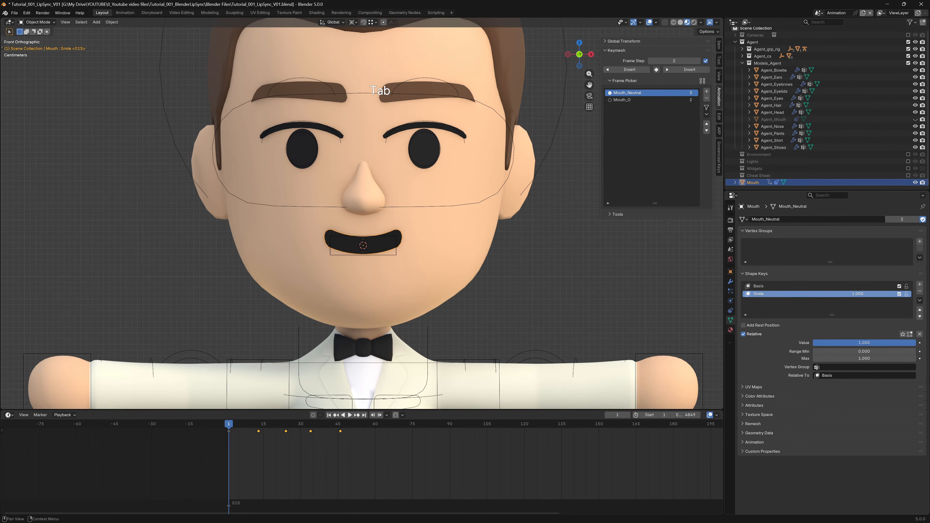
mouse_move(858, 293)
left_mouse_down()
mouse_move(791, 294)
mouse_move(858, 294)
left_mouse_up()
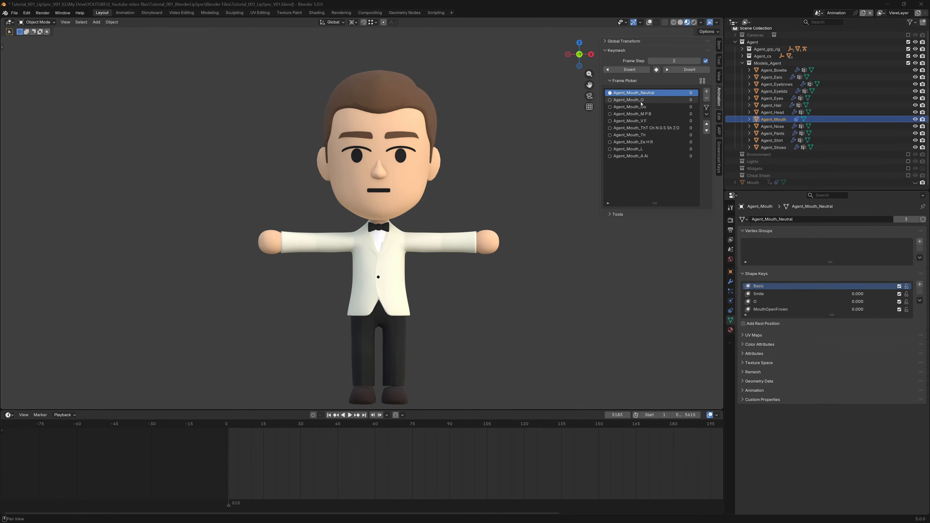
Preview Agent_Mouth's O, Oo, M P B, V F and L shapes on the character.
left_click(641, 100)
left_click(642, 106)
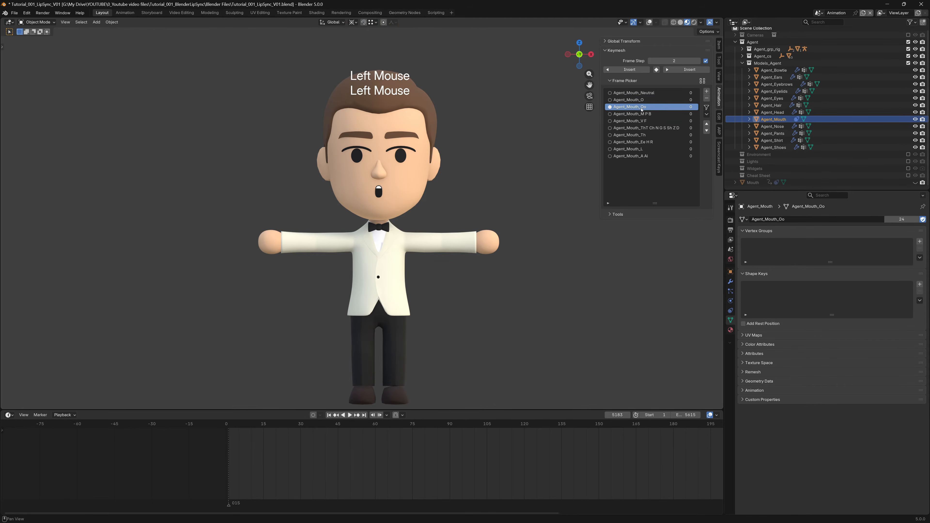
left_click(642, 114)
left_click(643, 122)
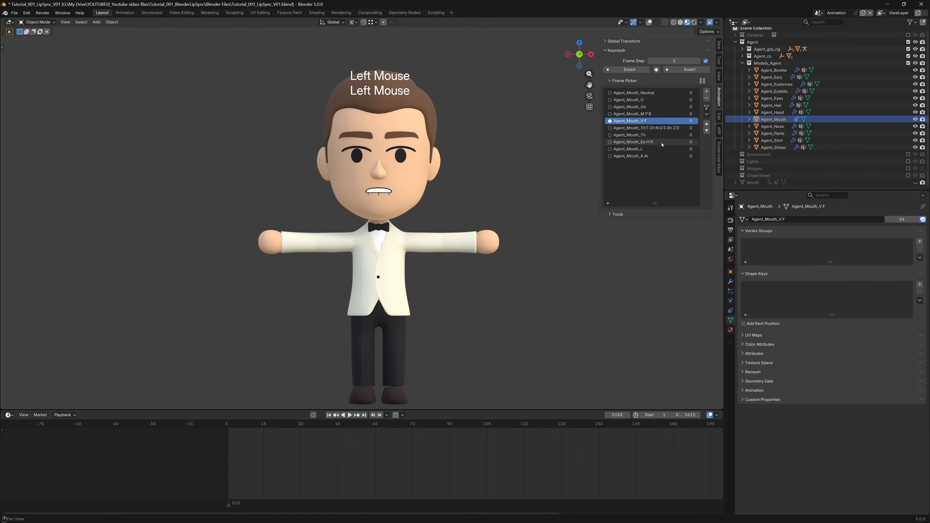
left_click(654, 151)
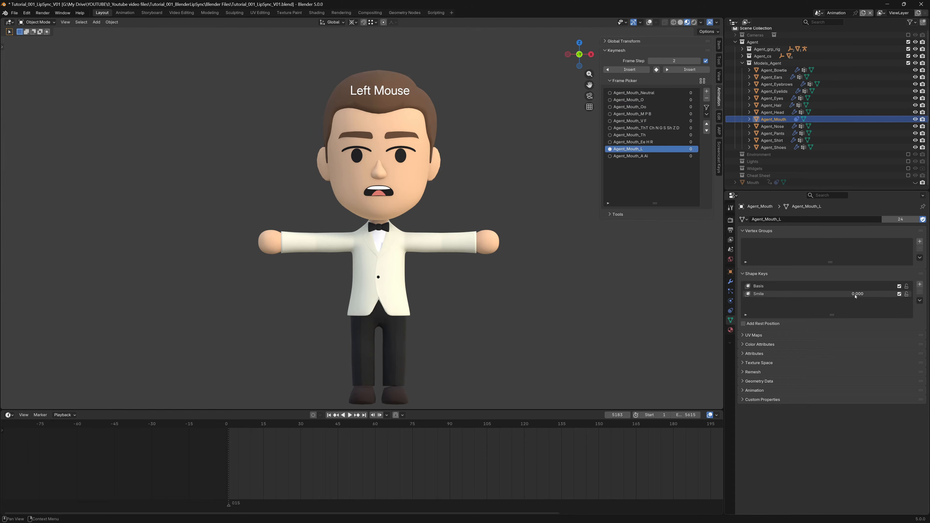
Increase the Smile shape key's value on the Agent_Mouth_L shape.
left_click_drag(855, 294, 898, 294)
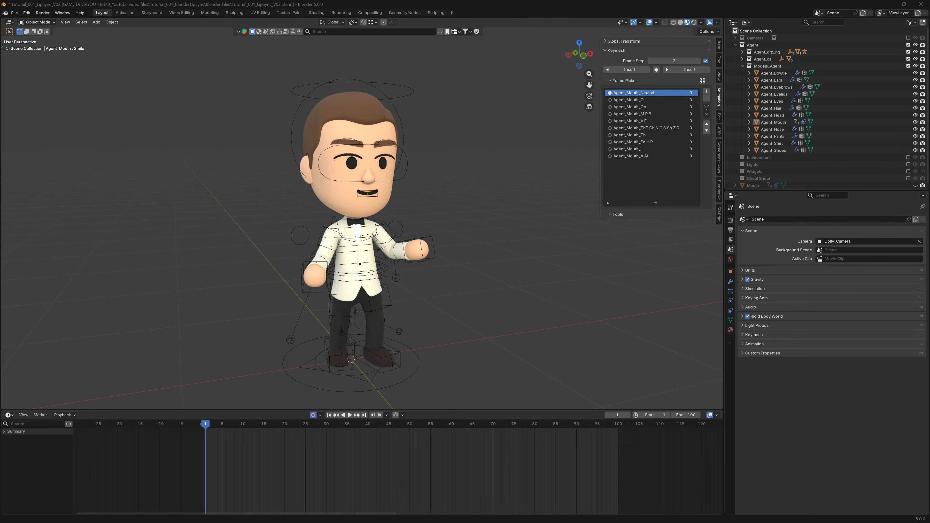
Split the 3D viewport horizontally and change the new lower area to a Video Sequencer.
right_click(238, 411)
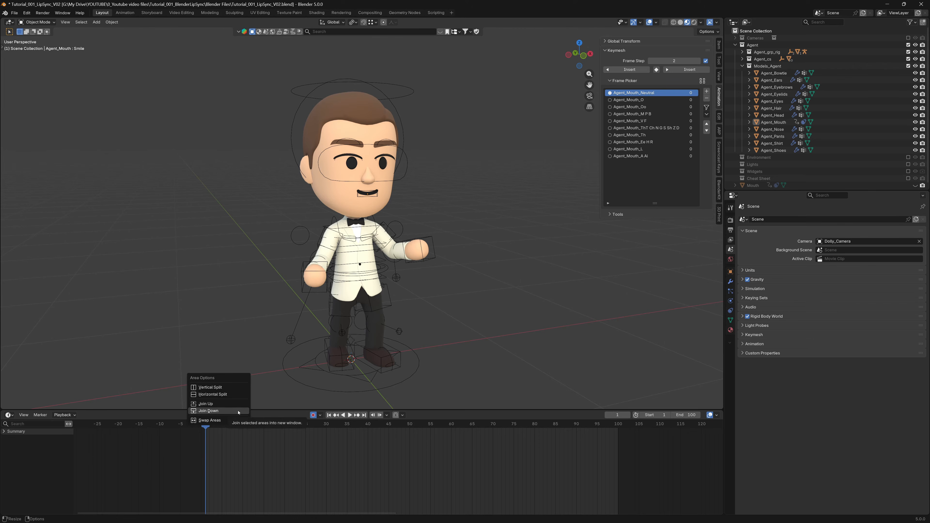
left_click(222, 394)
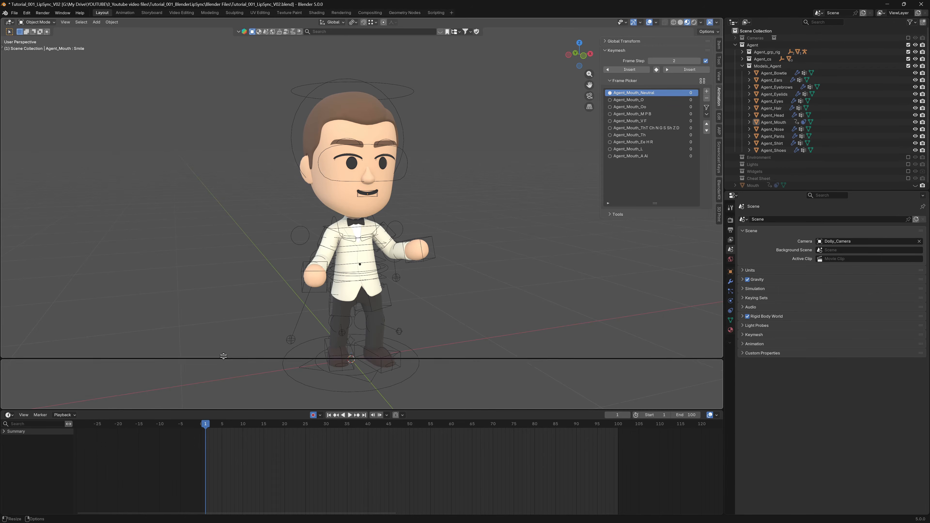
left_click(223, 341)
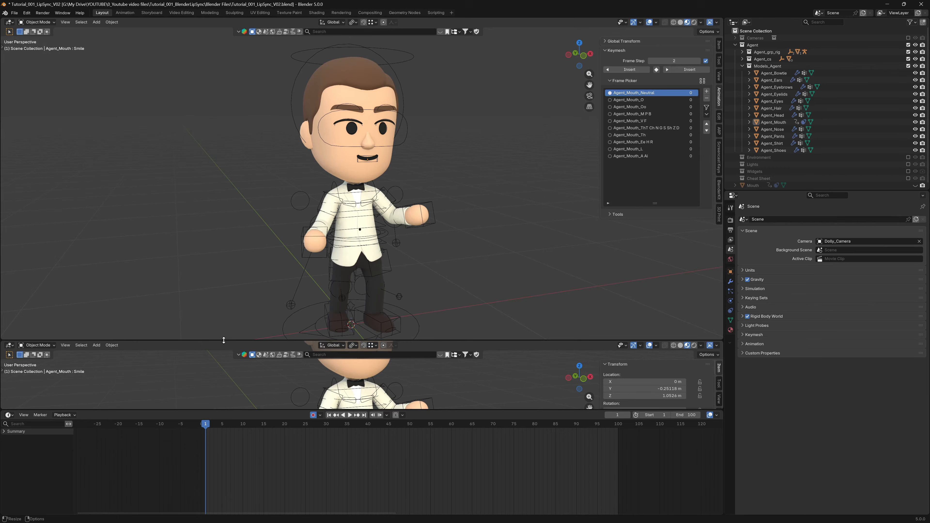
left_click(9, 345)
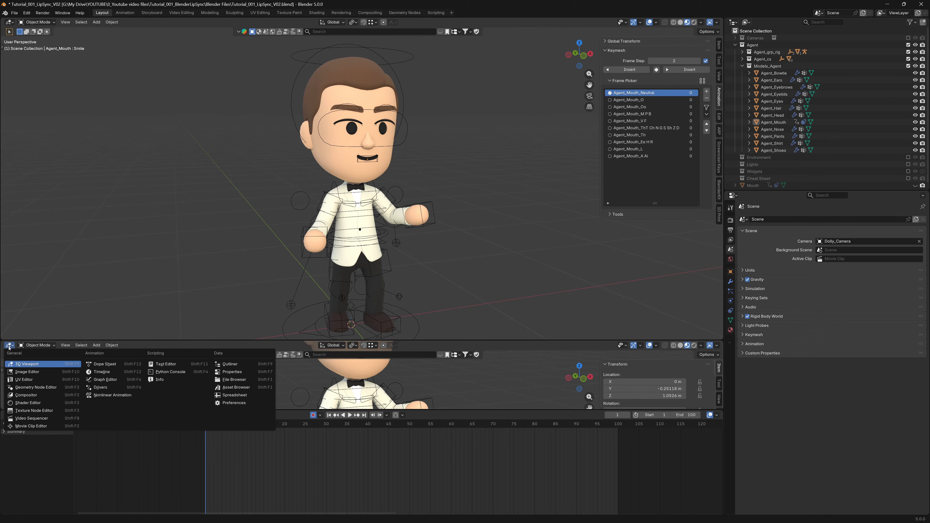
left_click(25, 418)
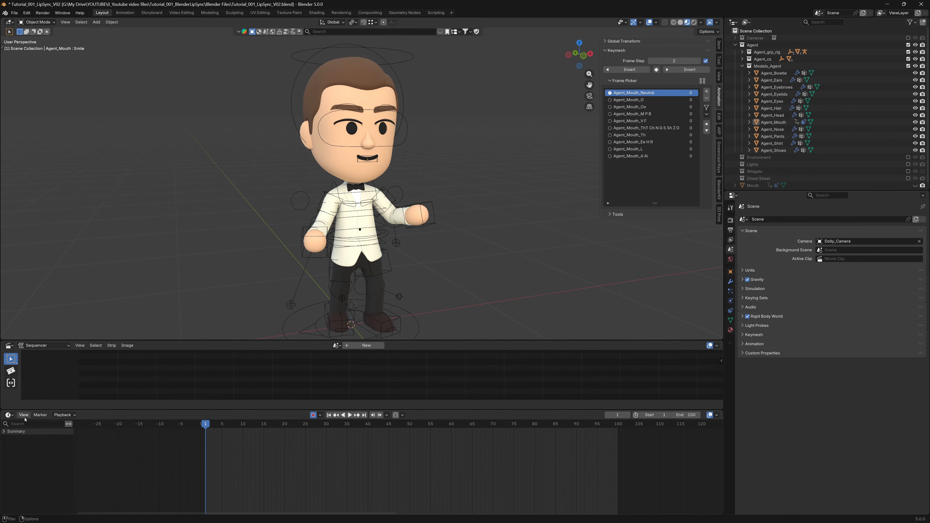
Assign Scene to the sequencer and place the dialogue audio strip on channel 4, starting at frame 1.
left_click(337, 346)
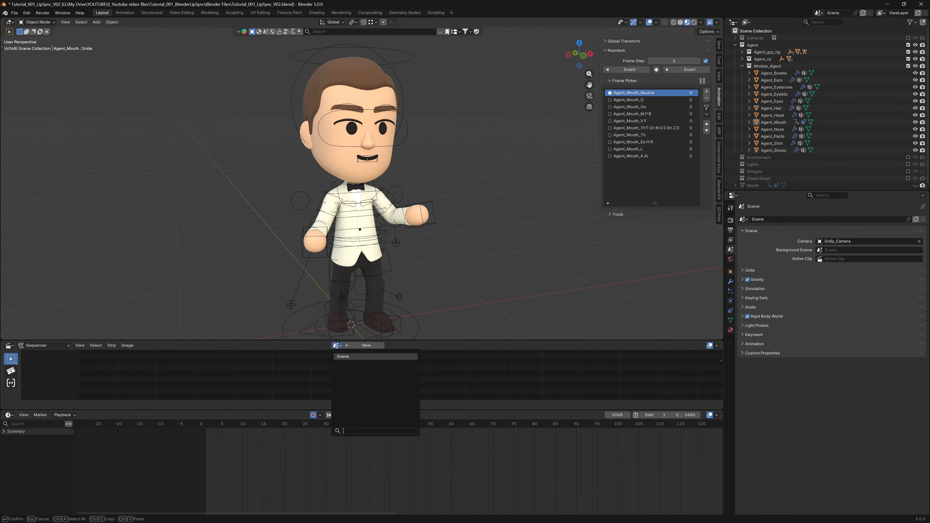
left_click(340, 357)
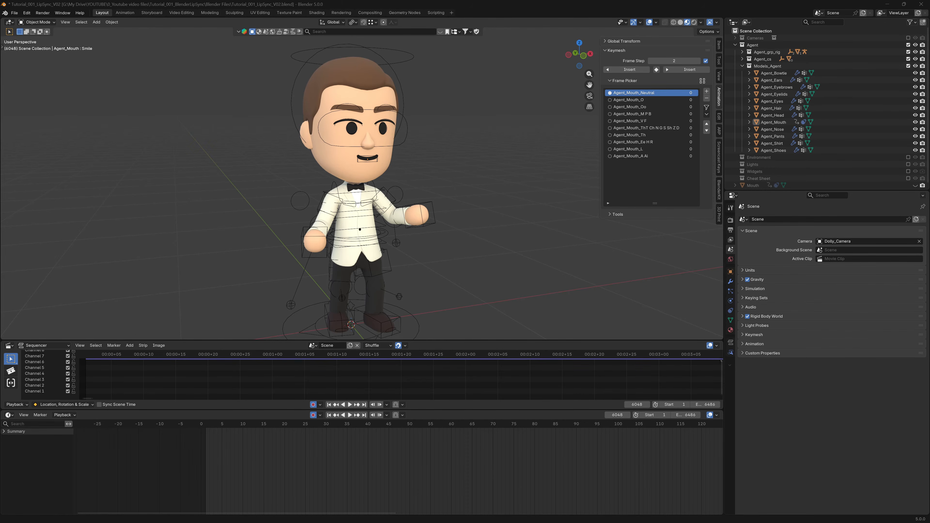
left_click_drag(454, 162, 86, 373)
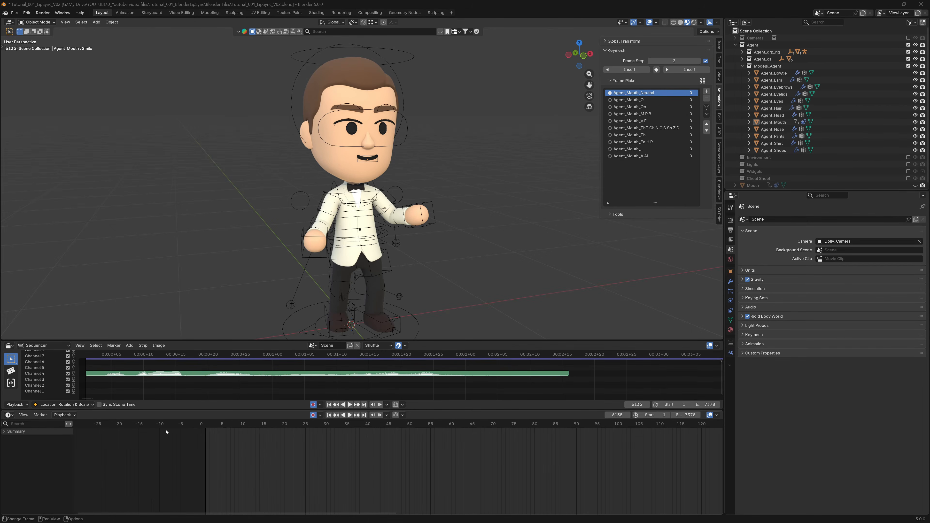
Set playback sync to Sync to Audio and play the timeline to check the dialogue.
left_click(21, 405)
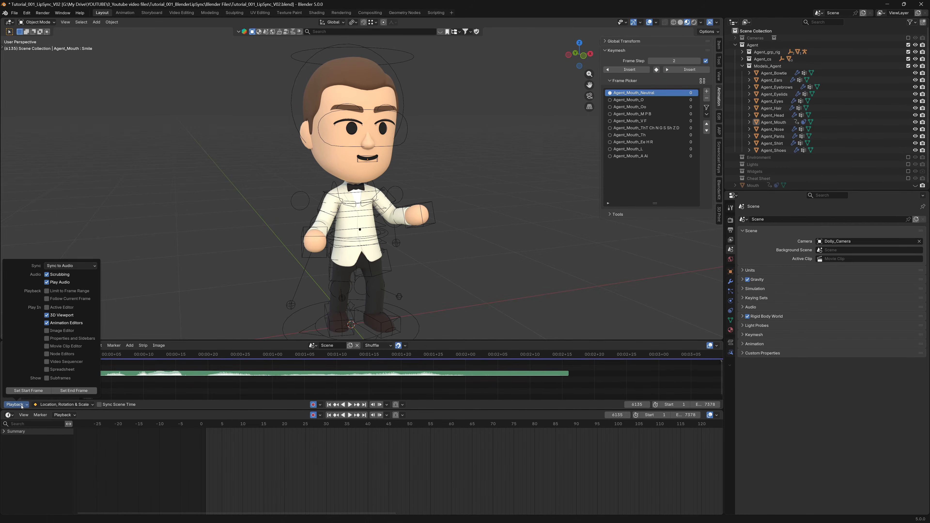
left_click(73, 265)
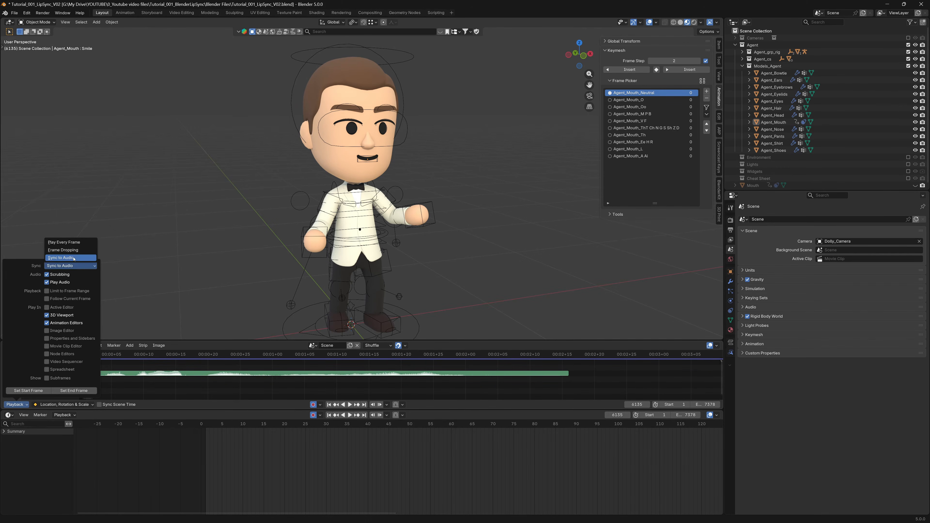
left_click(73, 258)
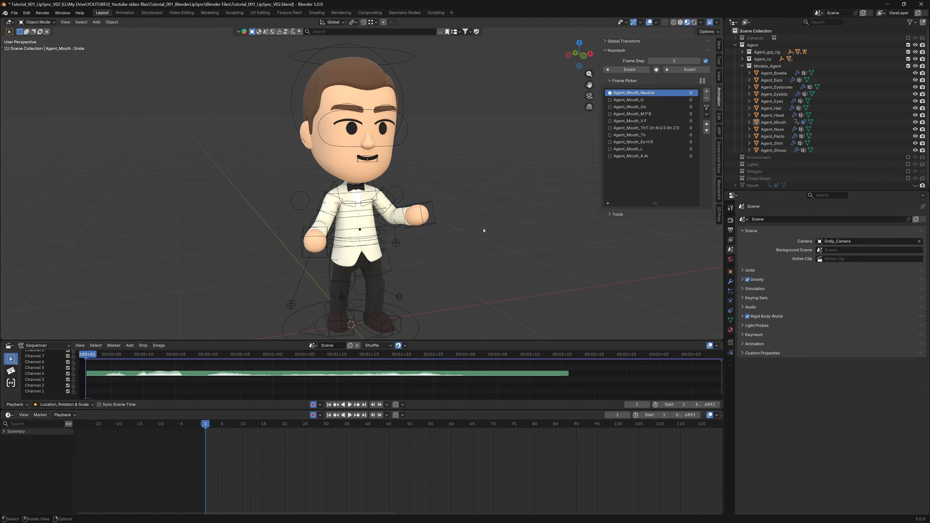
key("space")
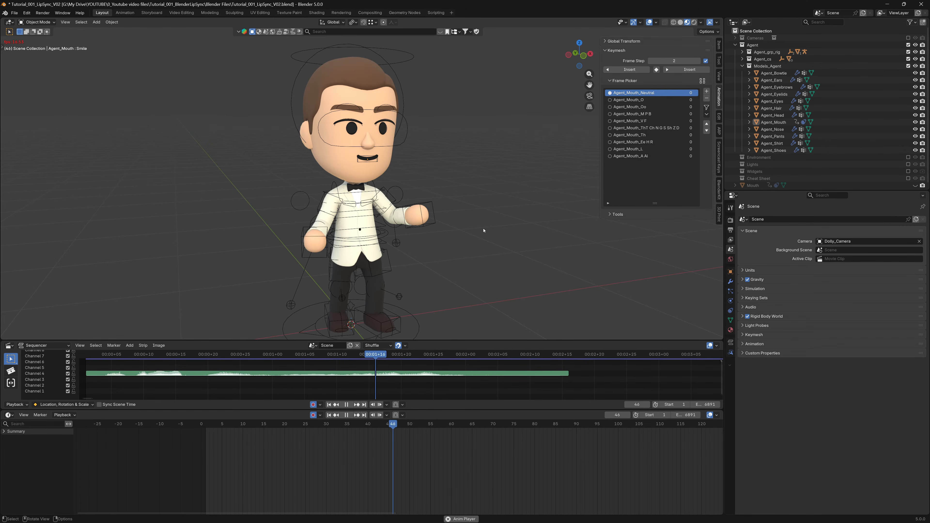
key("space")
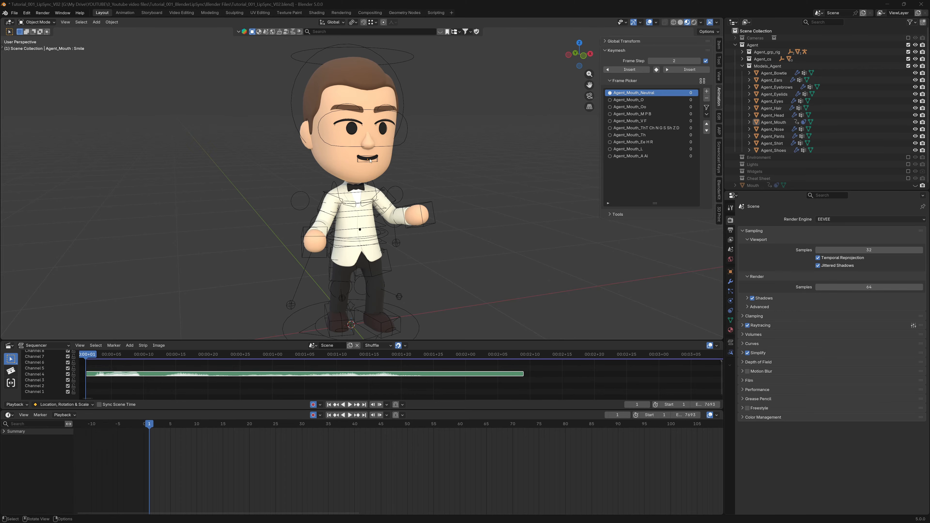
Select Agent_Mouth and key its Neutral shape at frame 1, Ee H R at frame 2 and A Ai at frame 3.
left_click(370, 161)
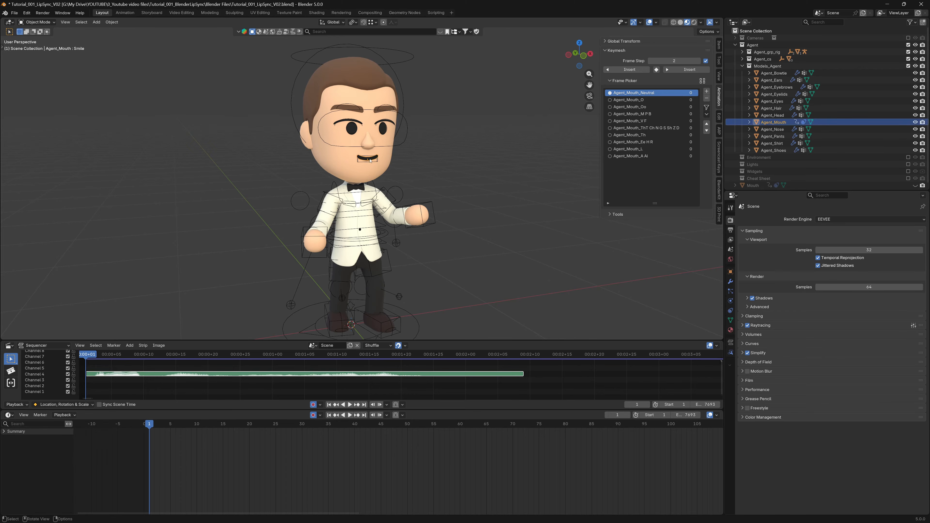
left_click(610, 93)
key("Right")
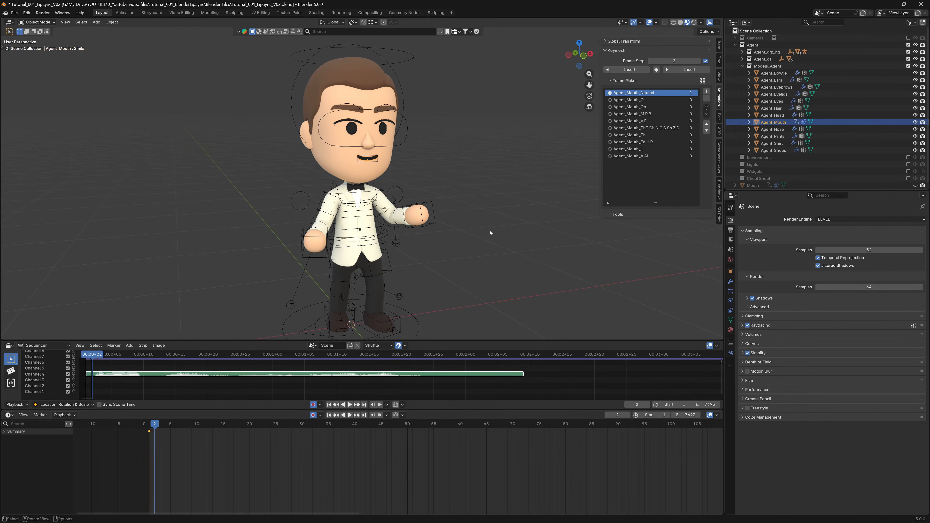
left_click(610, 143)
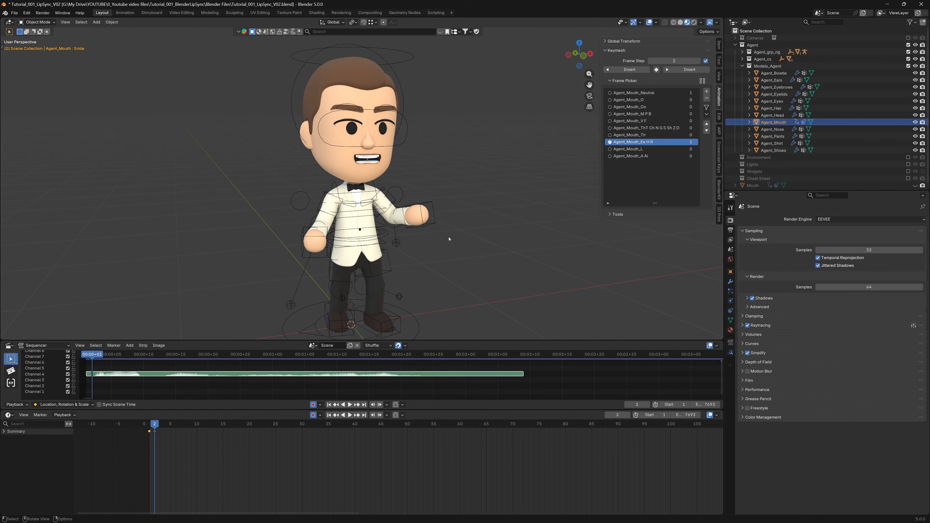
key("Right")
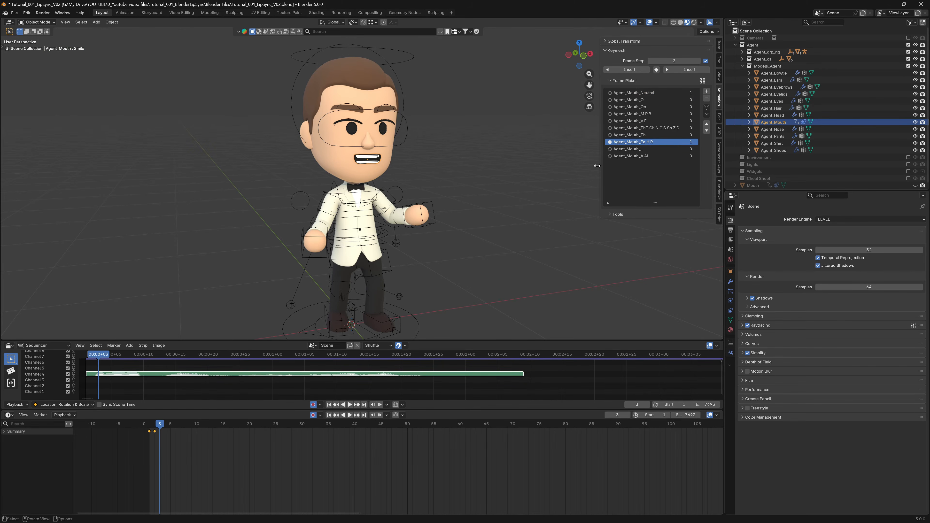
left_click(609, 156)
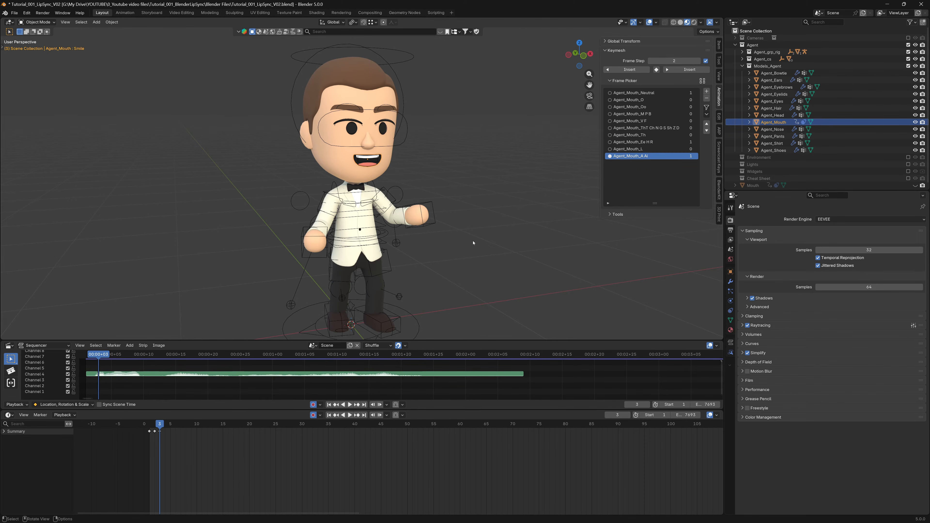
Listen through the dialogue, keying the M P B mouth shape at frame 8 and Ee H R at frame 13.
key("space")
left_click_drag(160, 426, 186, 430)
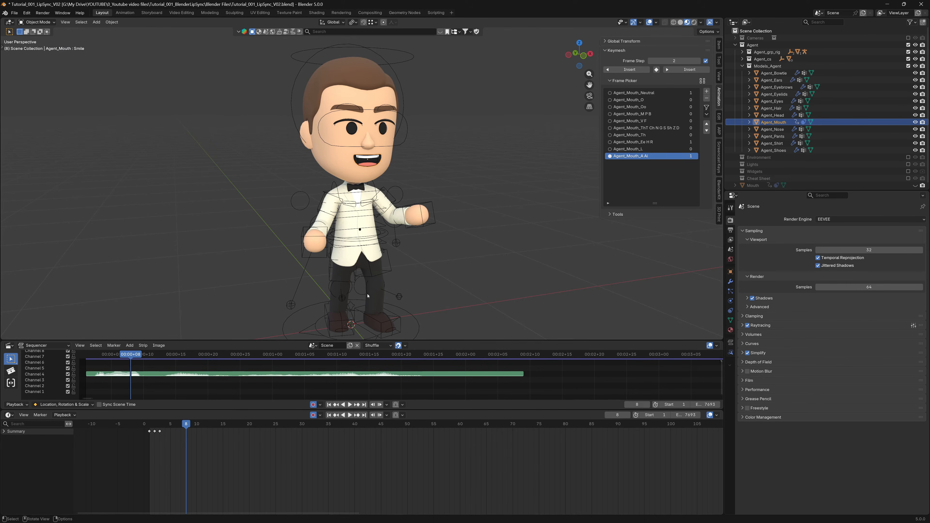
left_click(610, 114)
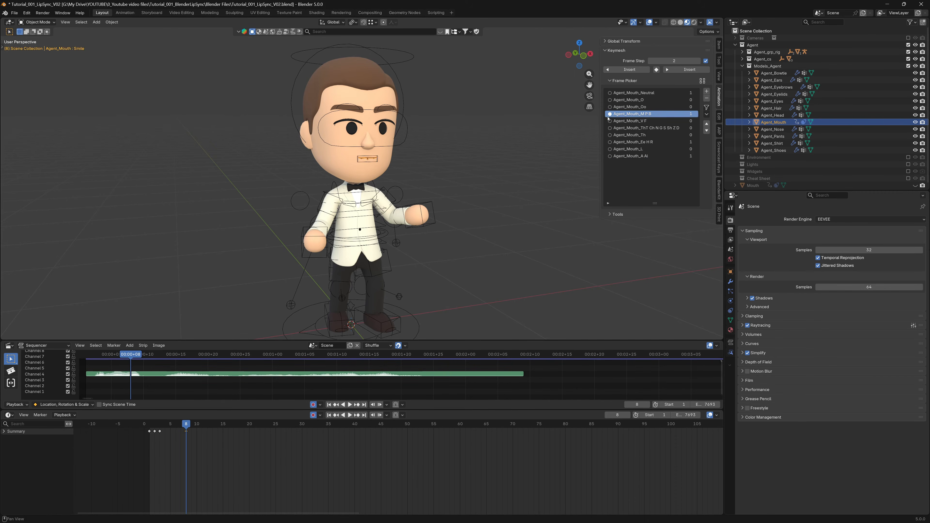
key("space")
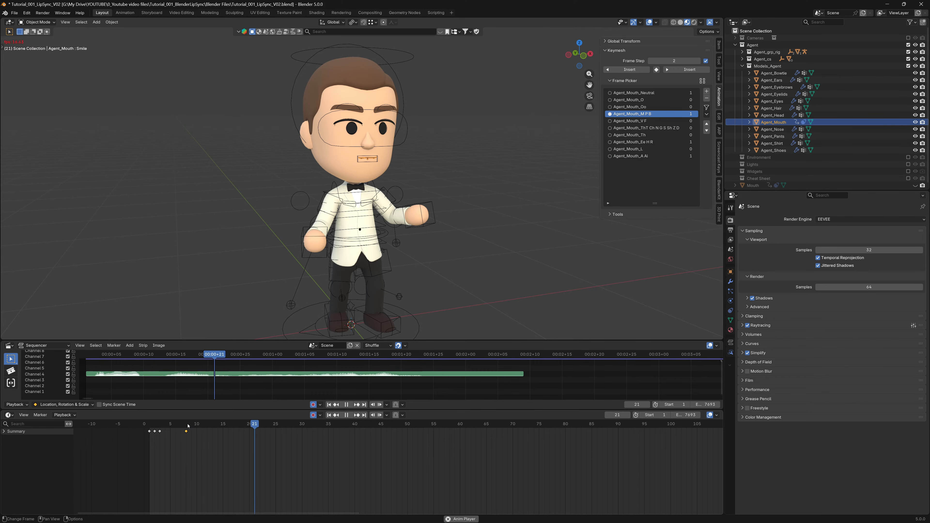
key("Escape")
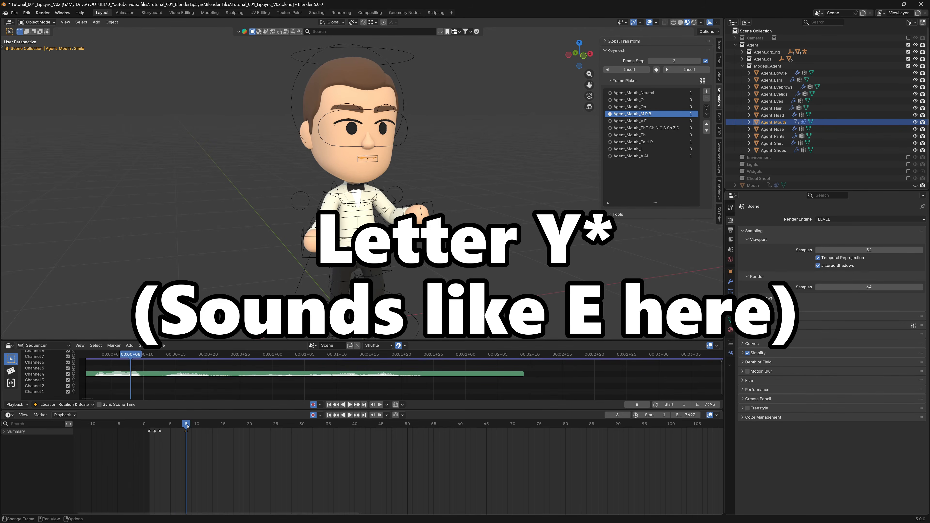
key("space")
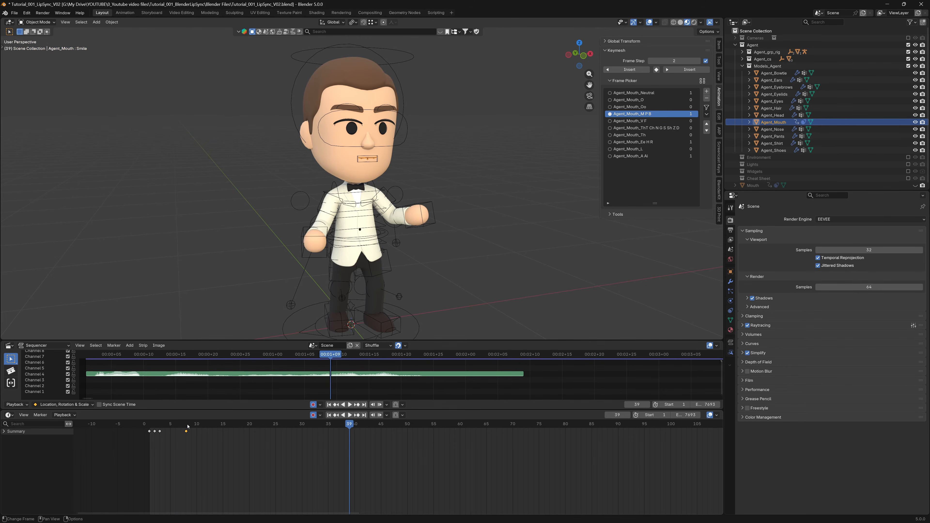
left_click_drag(188, 427, 212, 431)
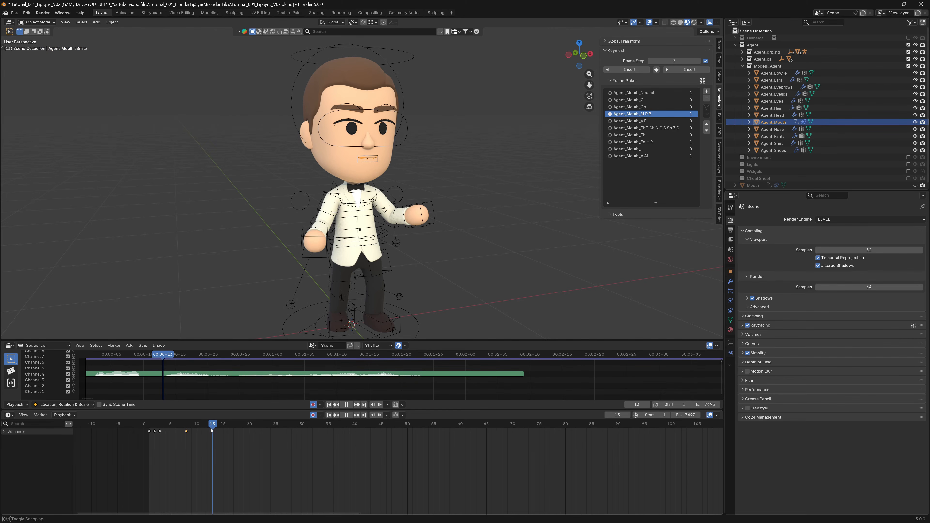
left_click(611, 143)
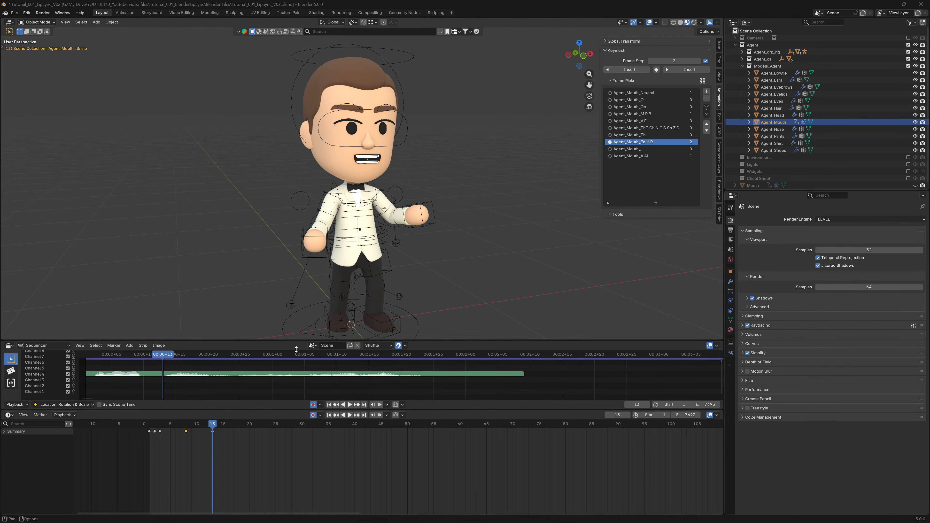
Key the ThT Ch N G S Sh Z D mouth shape at frame 20 and Oo at frame 23.
left_click_drag(213, 427, 250, 427)
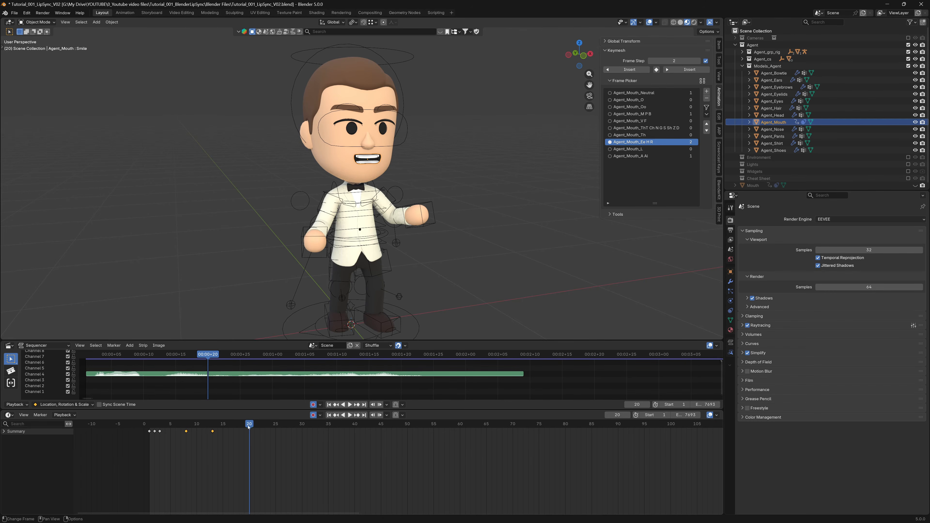
left_click(613, 128)
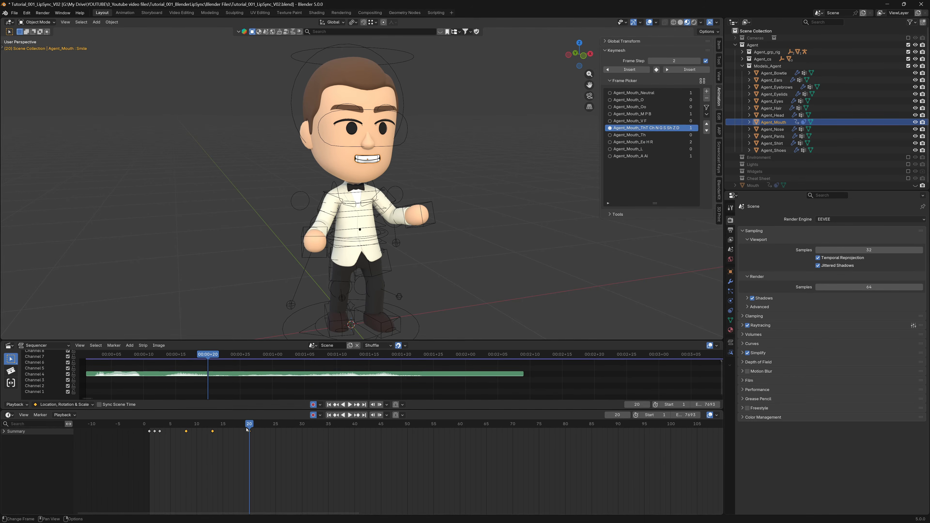
mouse_move(250, 425)
left_mouse_down()
mouse_move(277, 427)
mouse_move(267, 429)
left_mouse_up()
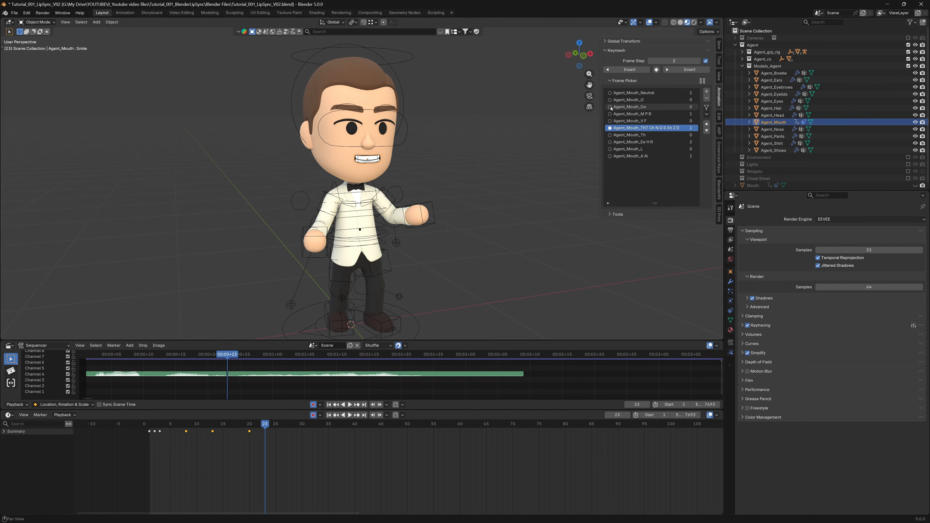
left_click(629, 107)
Key the Ee H R mouth shape at frame 33 and Oo at frame 36.
left_click_drag(271, 429, 318, 432)
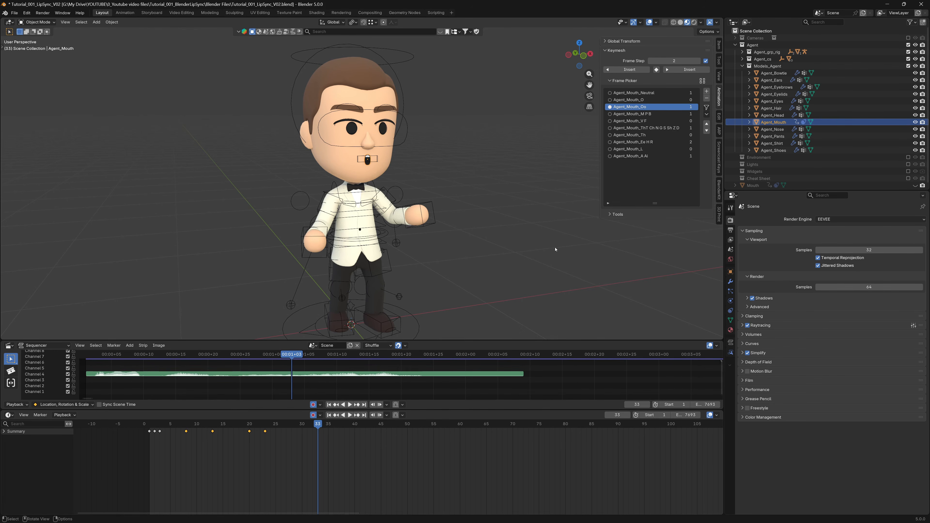
left_click(610, 144)
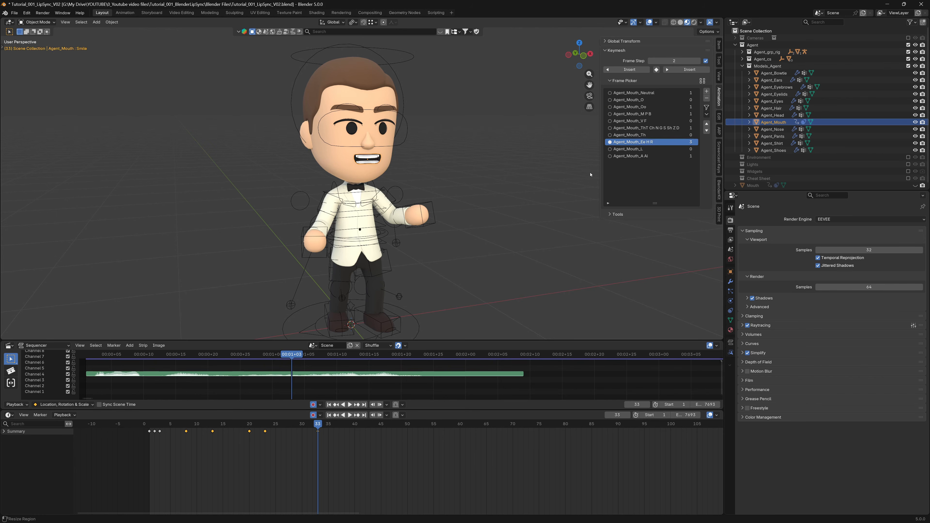
mouse_move(325, 426)
left_mouse_down()
mouse_move(354, 431)
mouse_move(333, 428)
left_mouse_up()
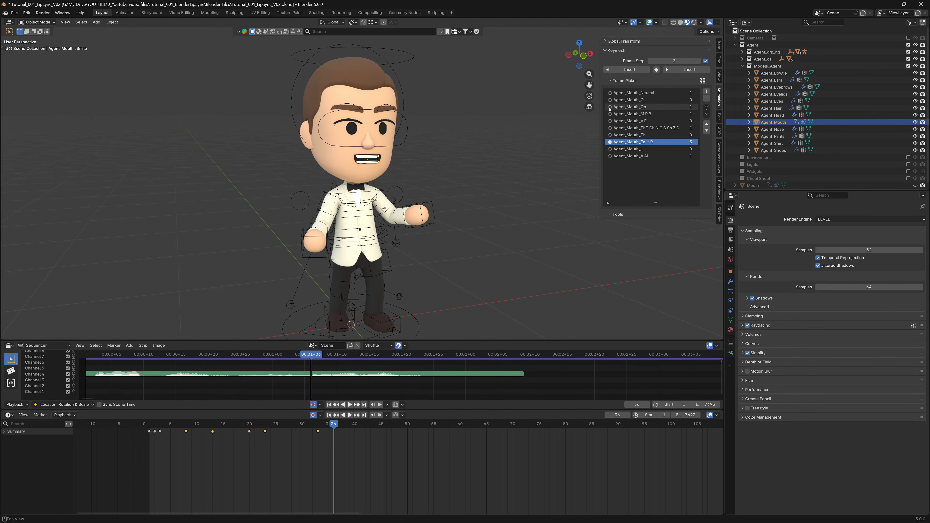
left_click(622, 106)
Play on to the end of the dialogue and key the Neutral mouth shape at frame 60.
key("space")
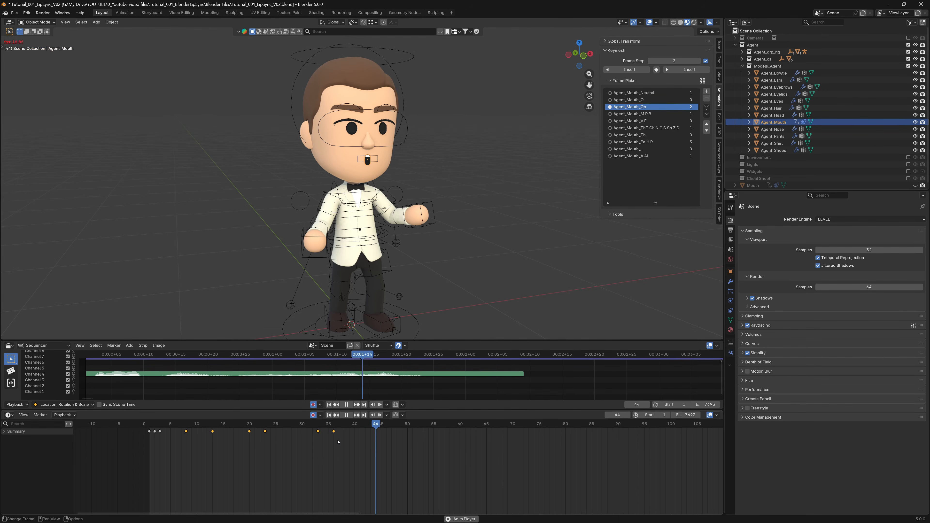
mouse_move(457, 426)
left_mouse_down()
mouse_move(426, 427)
mouse_move(461, 431)
left_mouse_up()
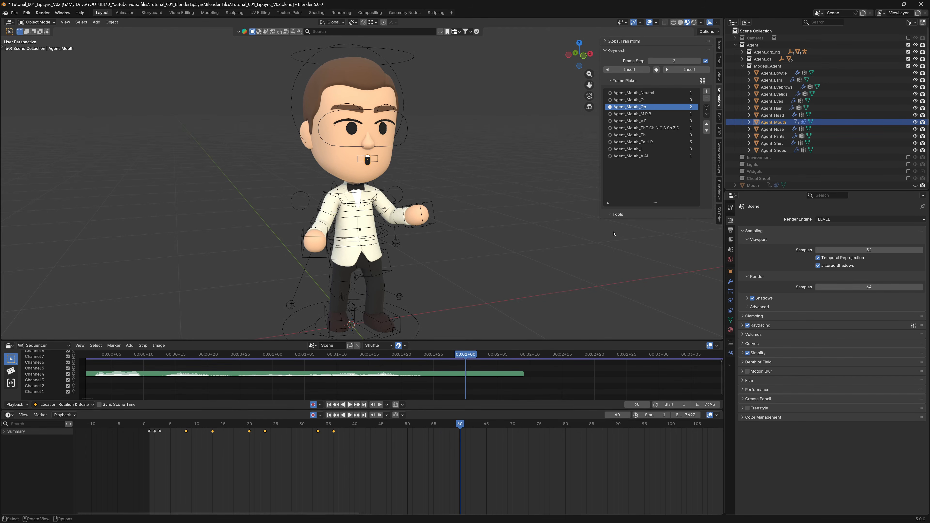
left_click(611, 94)
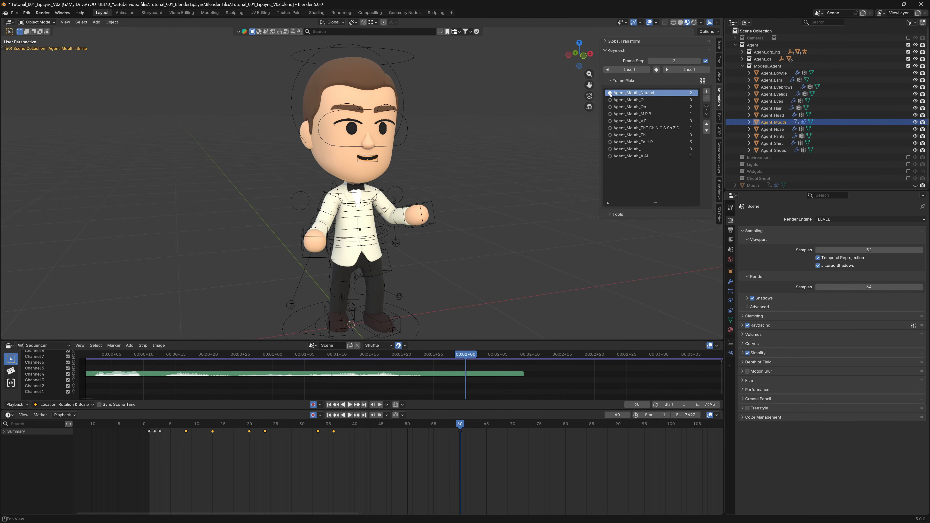
Return to the first frame, deselect everything and play the finished lip sync with the audio.
key("shift+Left")
key("a")
key("alt+a")
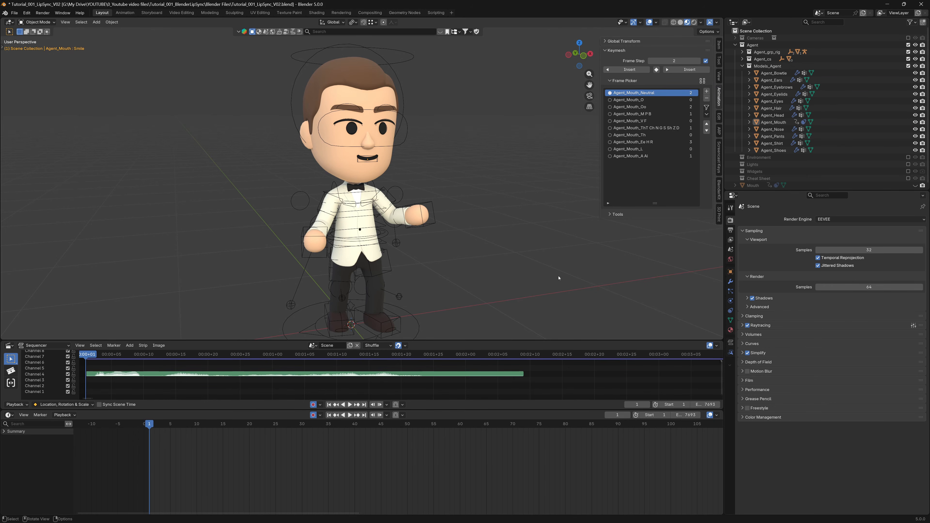
key("space")
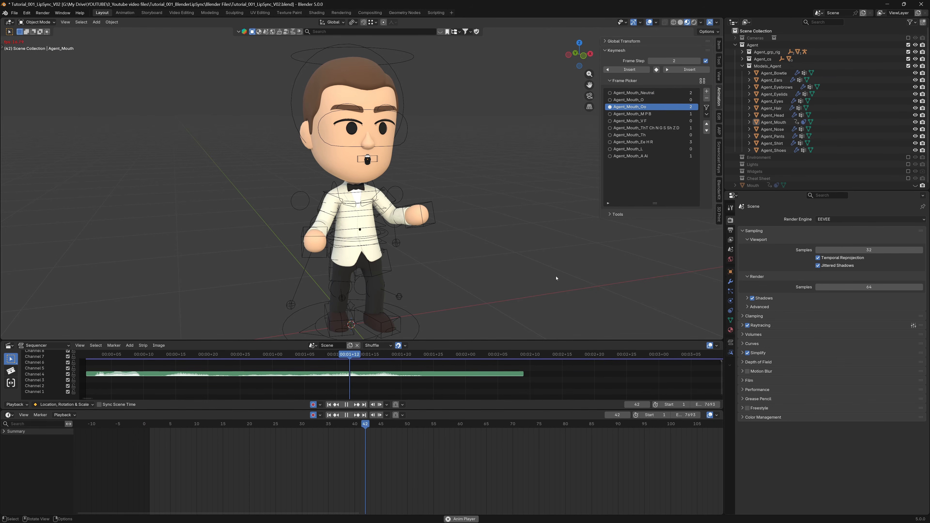
key("space")
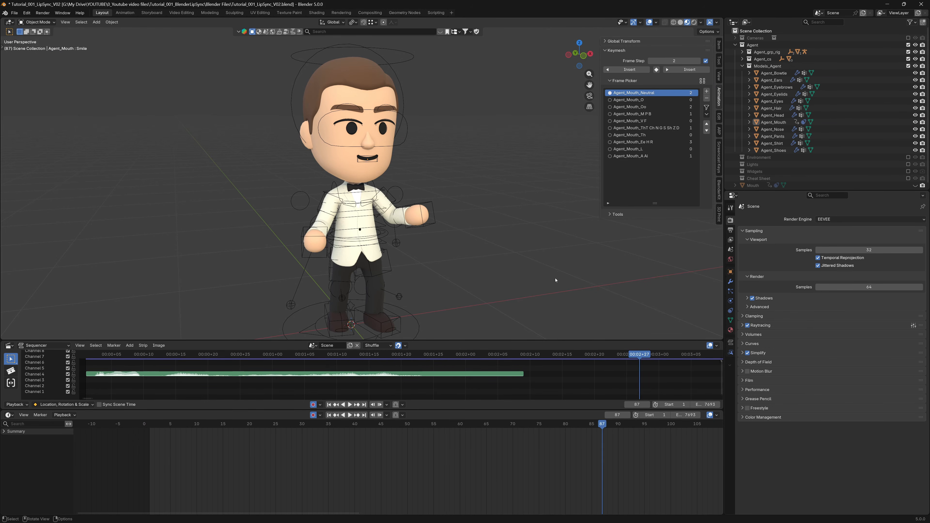